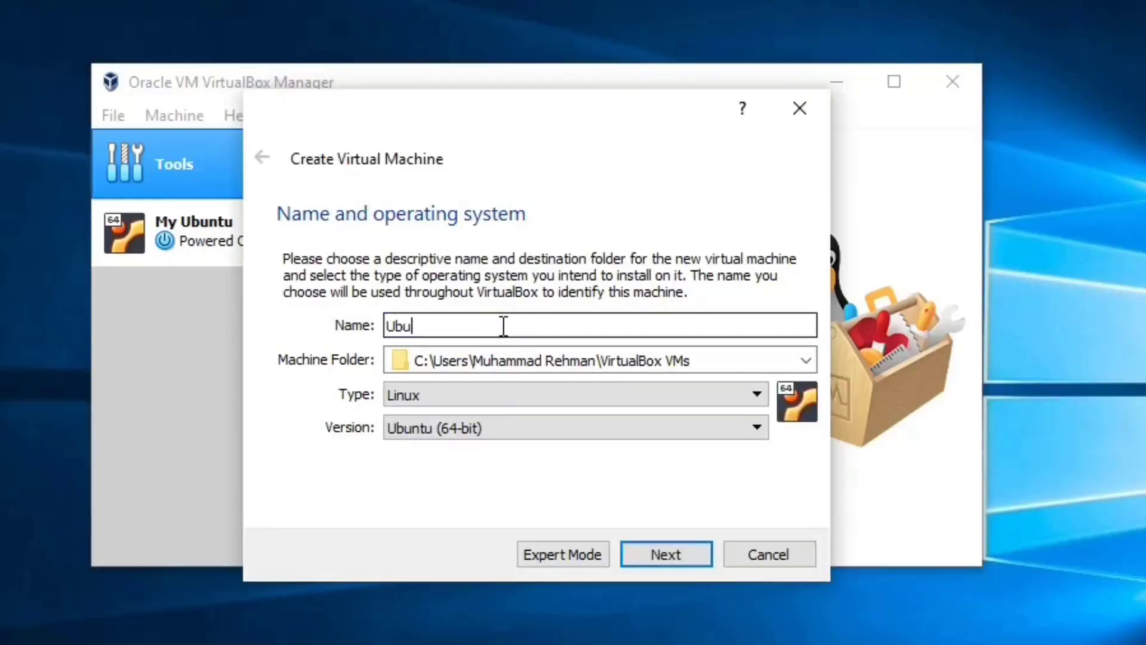
# Create a 64-bit Ubuntu Linux virtual machine named Ubuntu with 2024 MB of memory and a new virtual hard disk.
pyautogui.write('ntu')
pyautogui.click(662, 486)
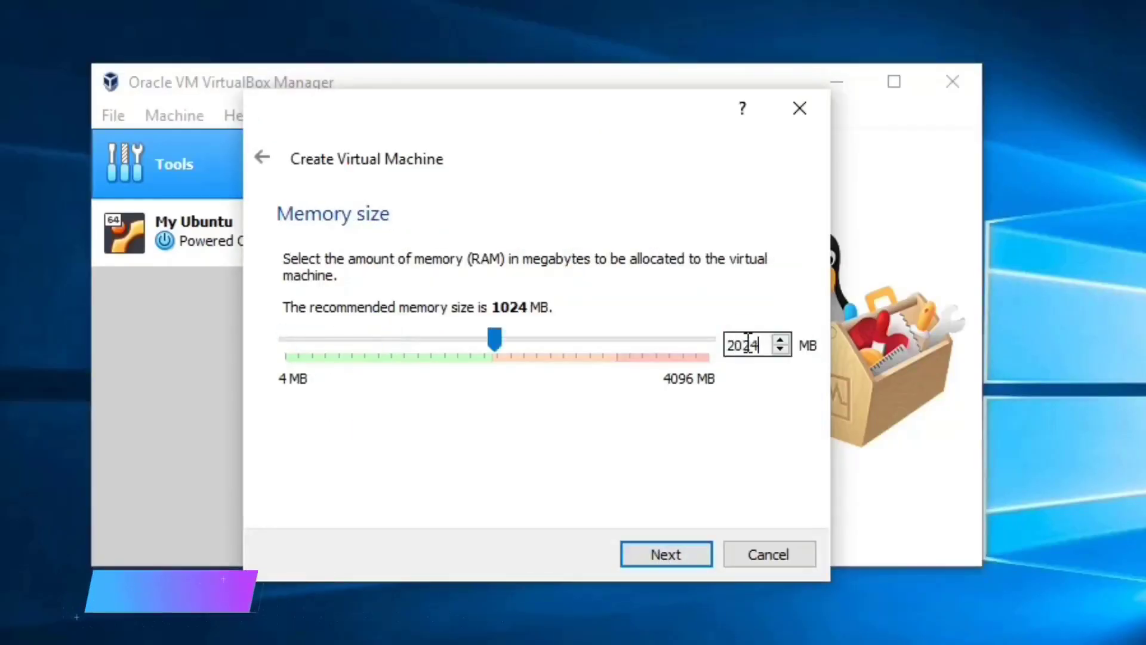
pyautogui.click(644, 558)
pyautogui.click(643, 559)
pyautogui.click(644, 597)
pyautogui.click(645, 597)
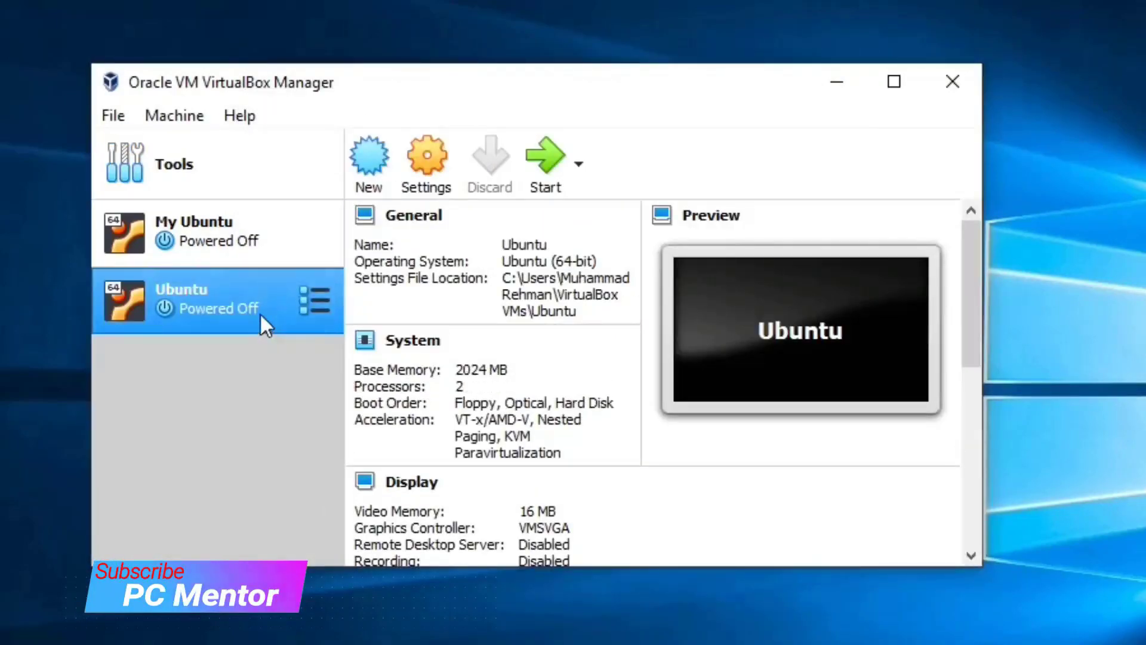
# Load the ubuntu-18.04.2-desktop-amd64 image from the Desktop into the Ubuntu machine's empty optical drive and save the settings.
pyautogui.rightClick(260, 313)
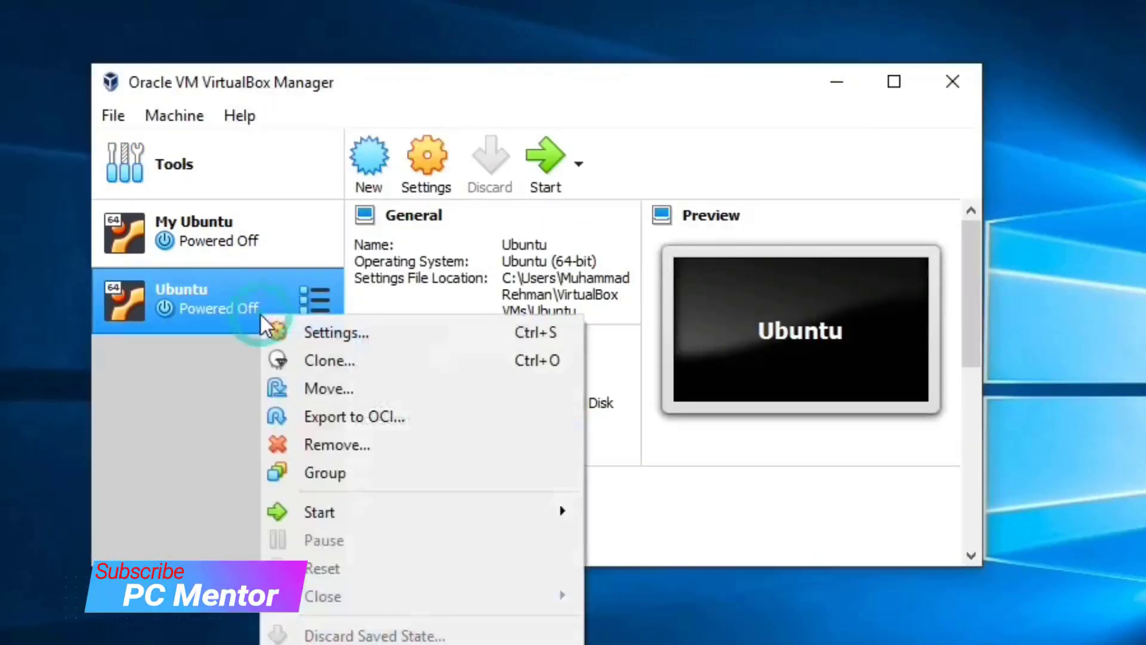
pyautogui.click(281, 333)
pyautogui.click(227, 197)
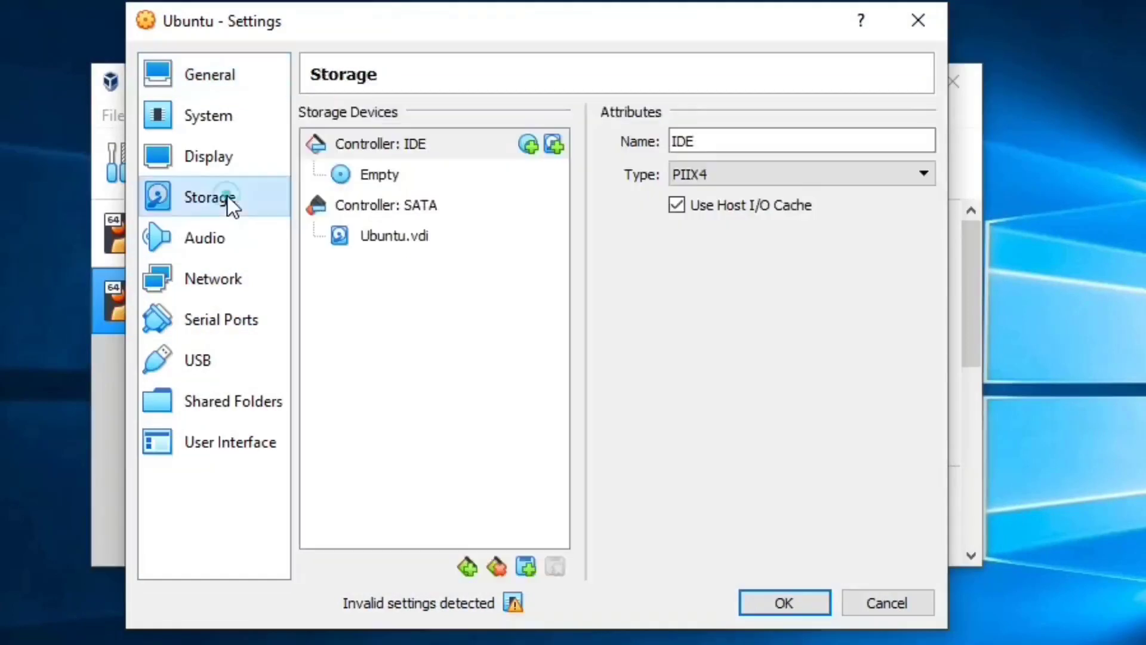
pyautogui.click(381, 174)
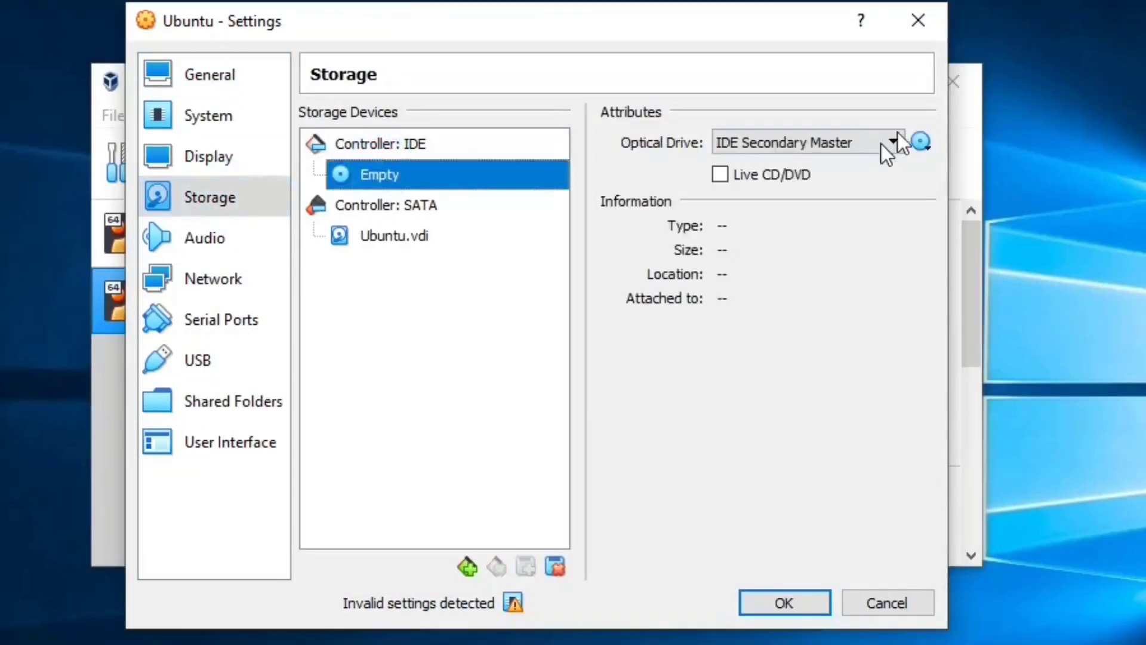
pyautogui.click(923, 142)
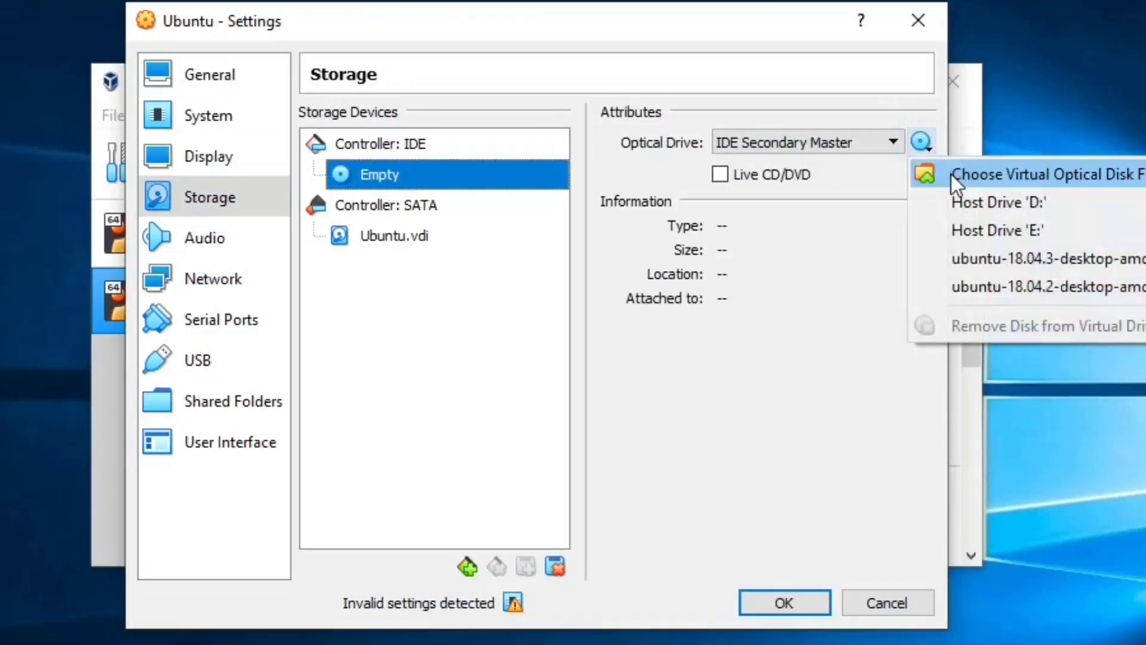
pyautogui.click(951, 174)
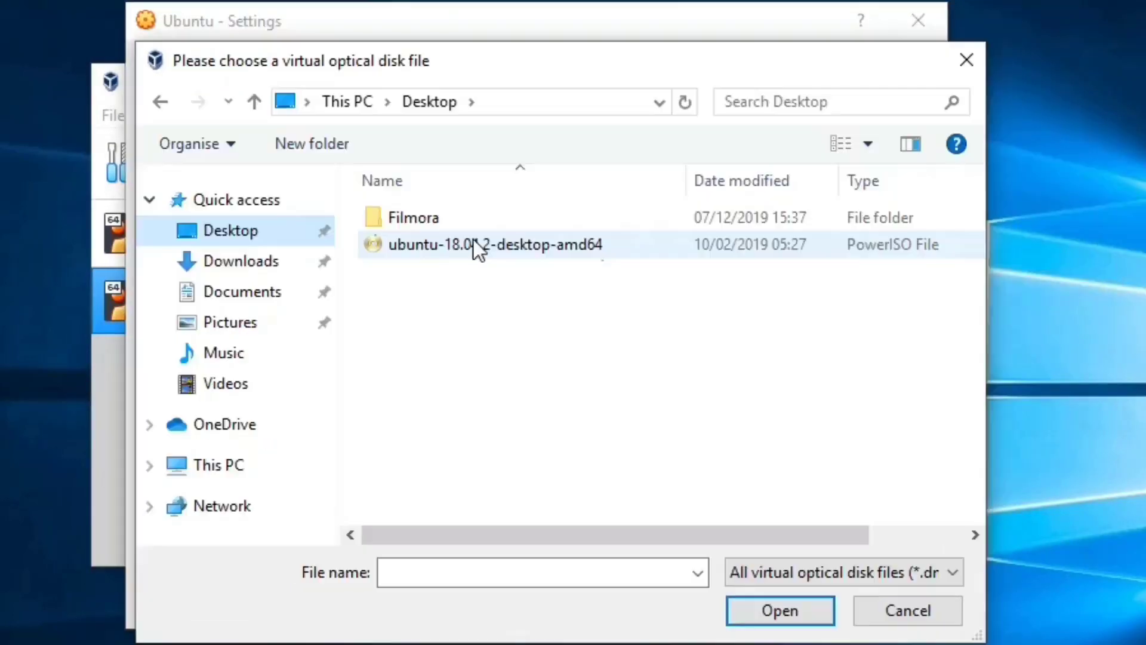
pyautogui.doubleClick(505, 243)
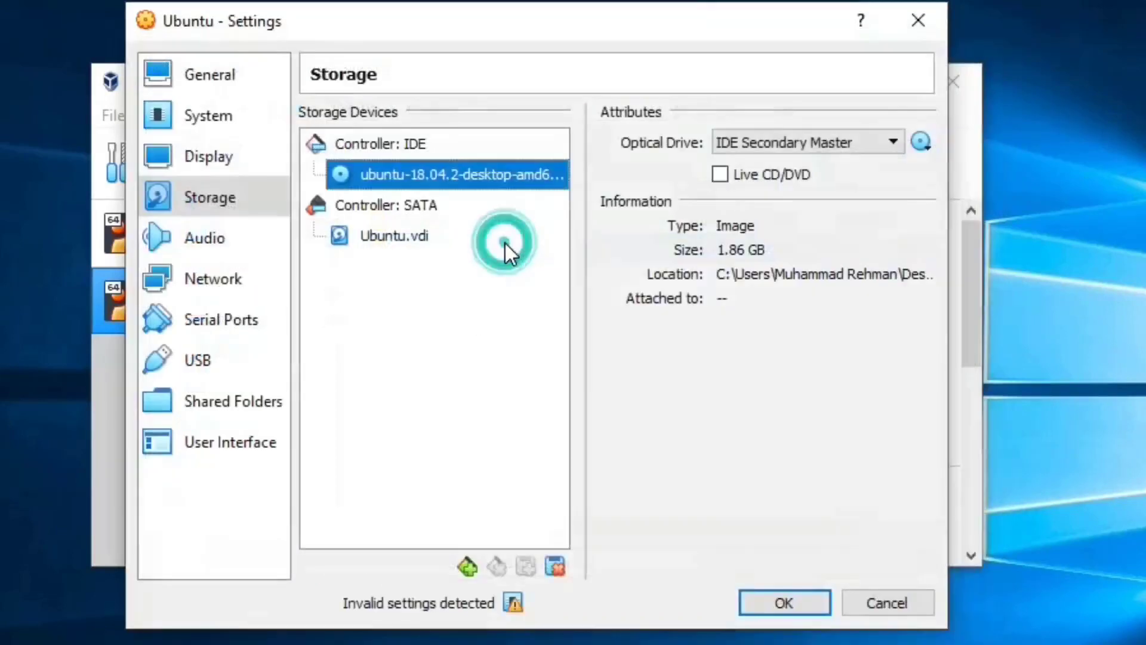
pyautogui.click(785, 600)
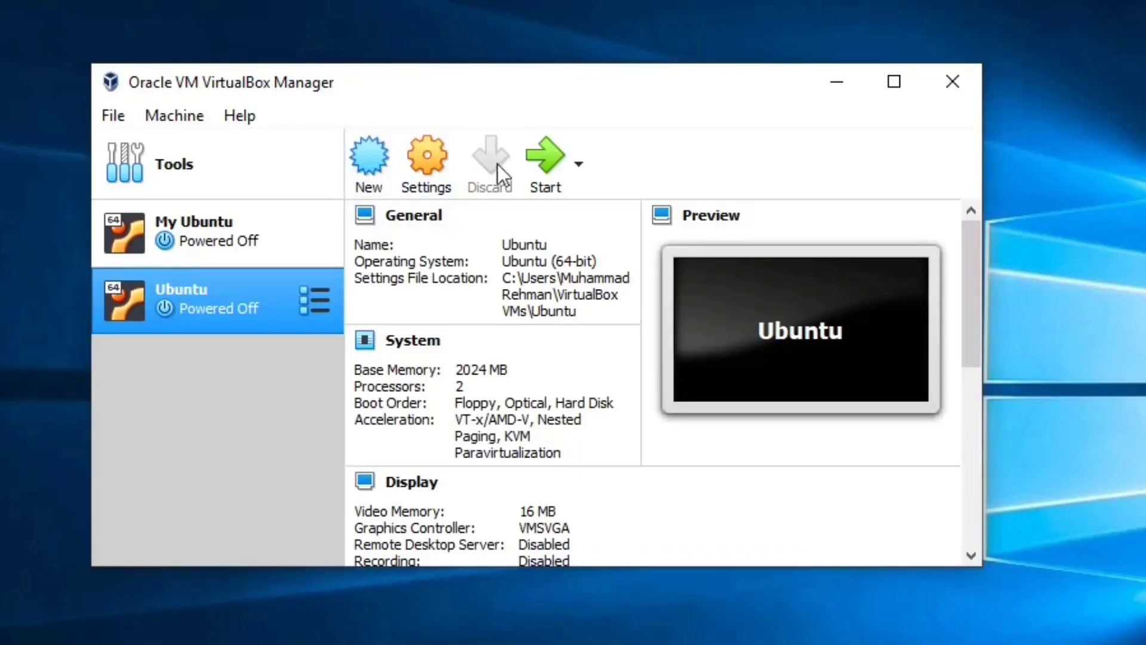
# Start the Ubuntu virtual machine and switch its window to full-screen mode.
pyautogui.click(546, 163)
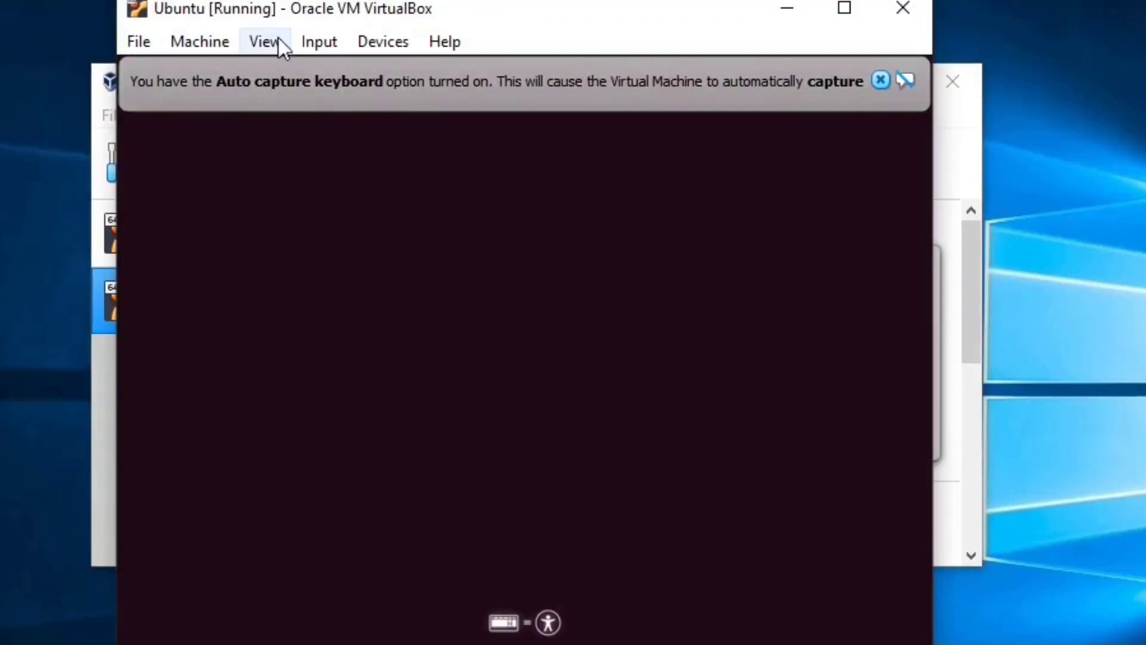
pyautogui.click(265, 41)
pyautogui.click(298, 63)
pyautogui.click(492, 460)
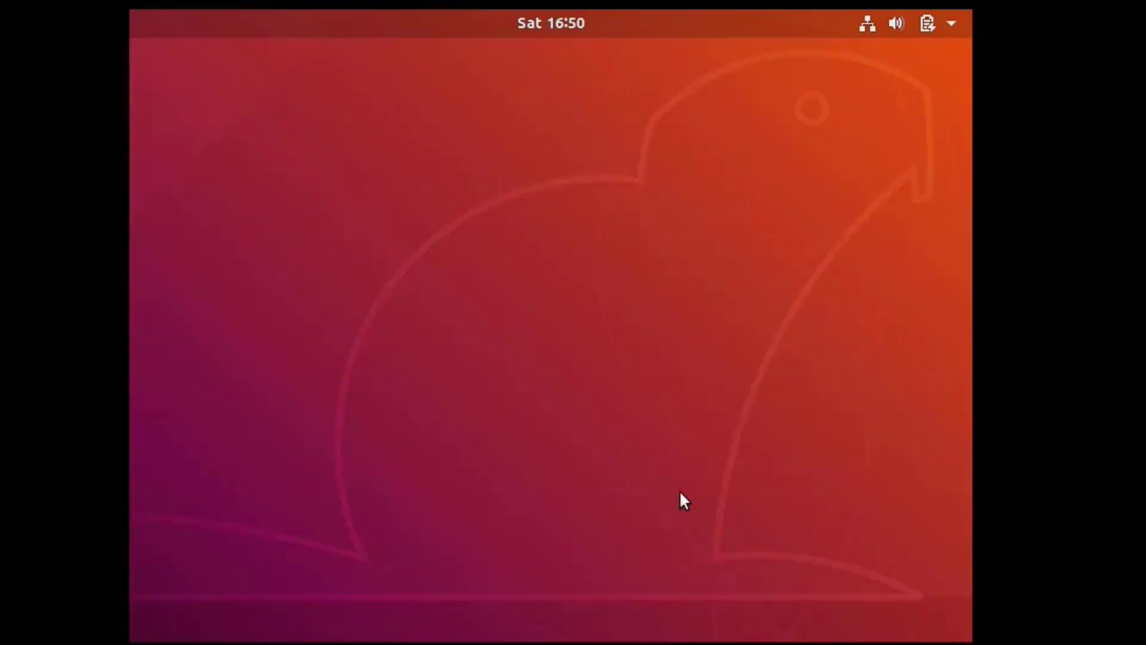
# Try to install Ubuntu with the English (US) keyboard layout, erasing the disk and writing the changes.
pyautogui.click(748, 393)
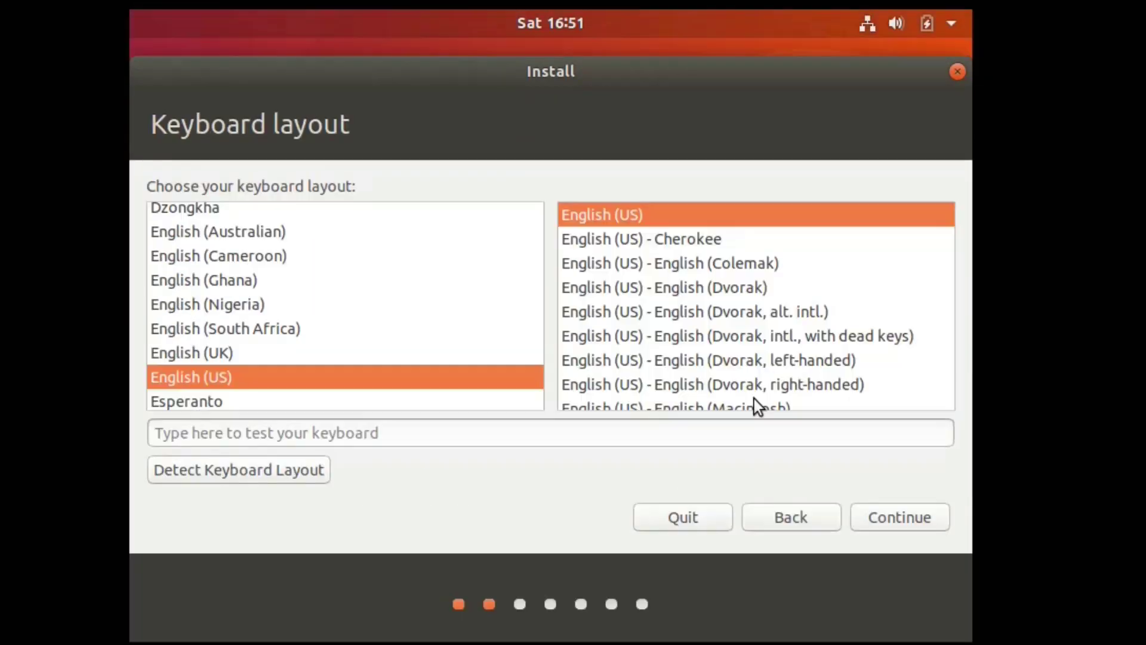
pyautogui.click(883, 518)
pyautogui.click(882, 518)
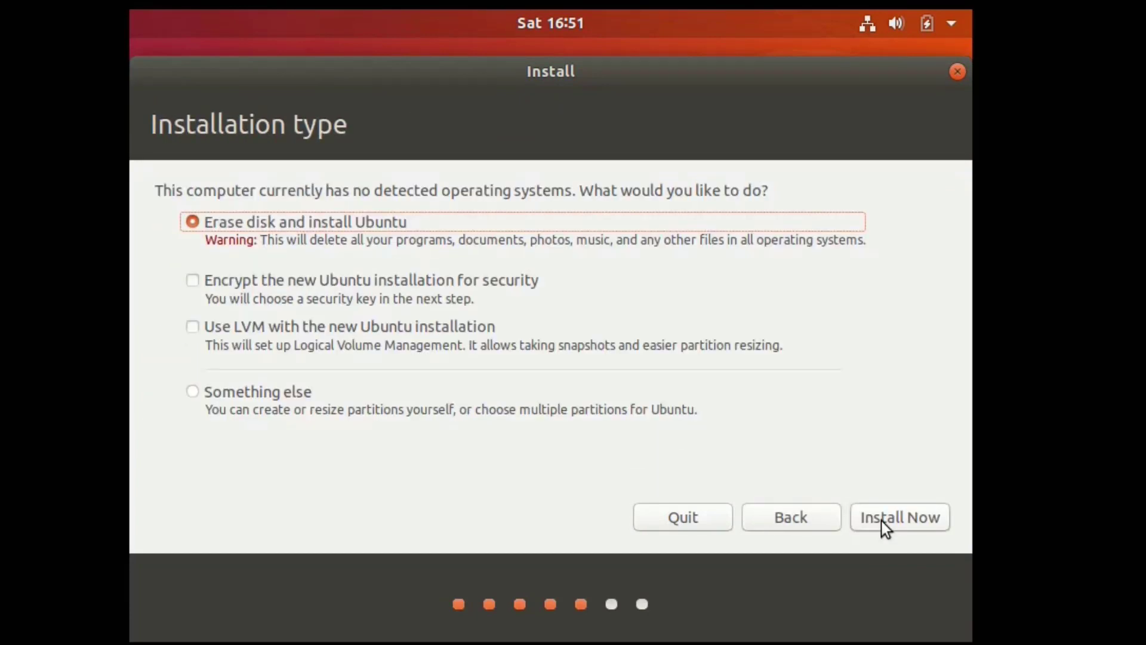
pyautogui.click(903, 517)
pyautogui.click(905, 455)
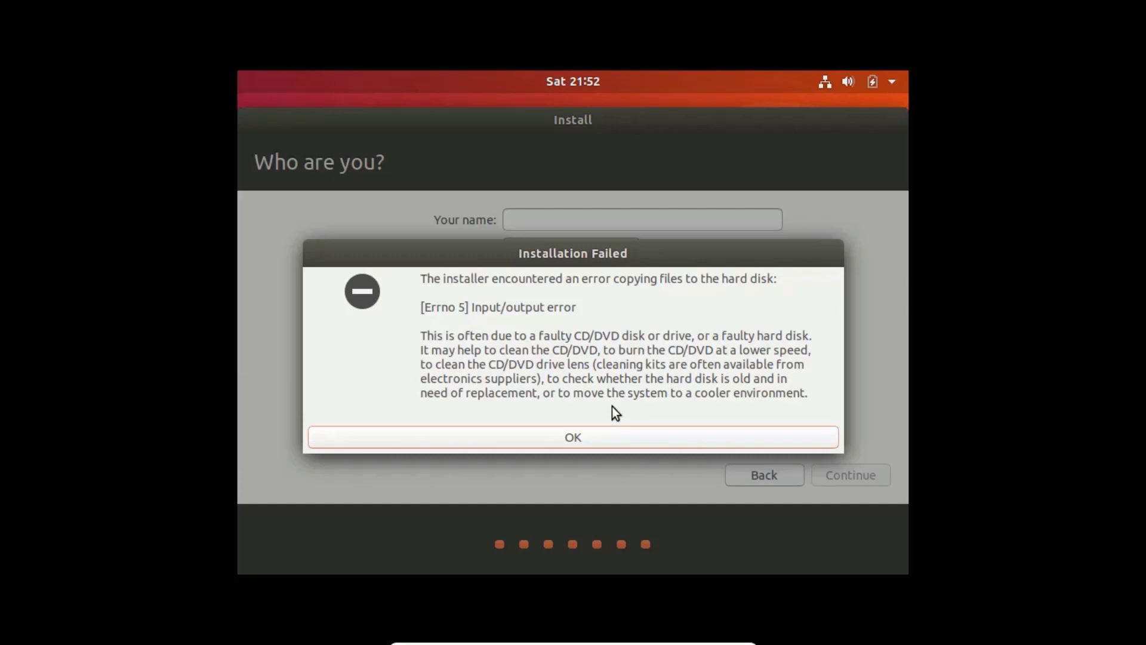
# Dismiss the installation error, close the crashed installer and cancel the collection of problem information.
pyautogui.click(614, 439)
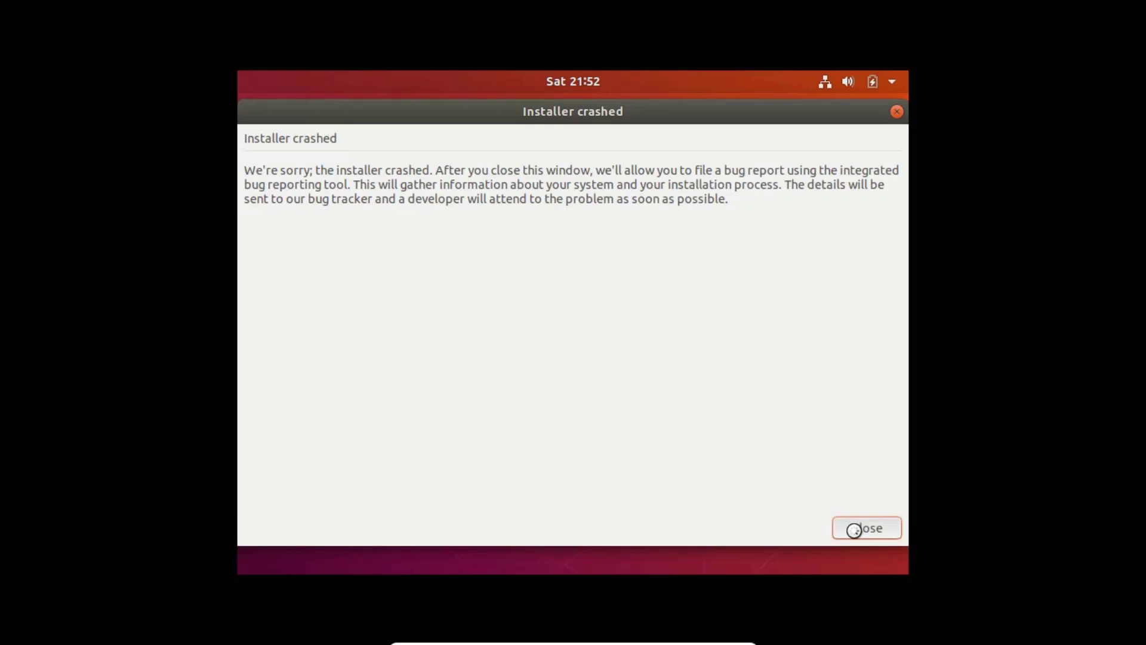
pyautogui.click(858, 529)
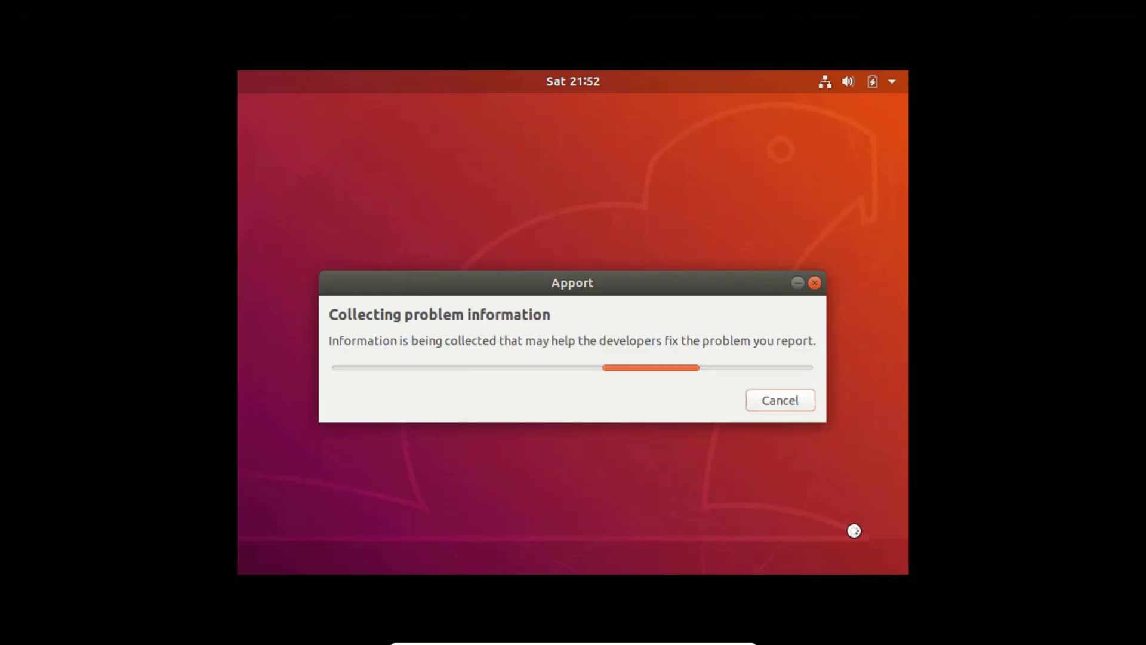
pyautogui.click(783, 400)
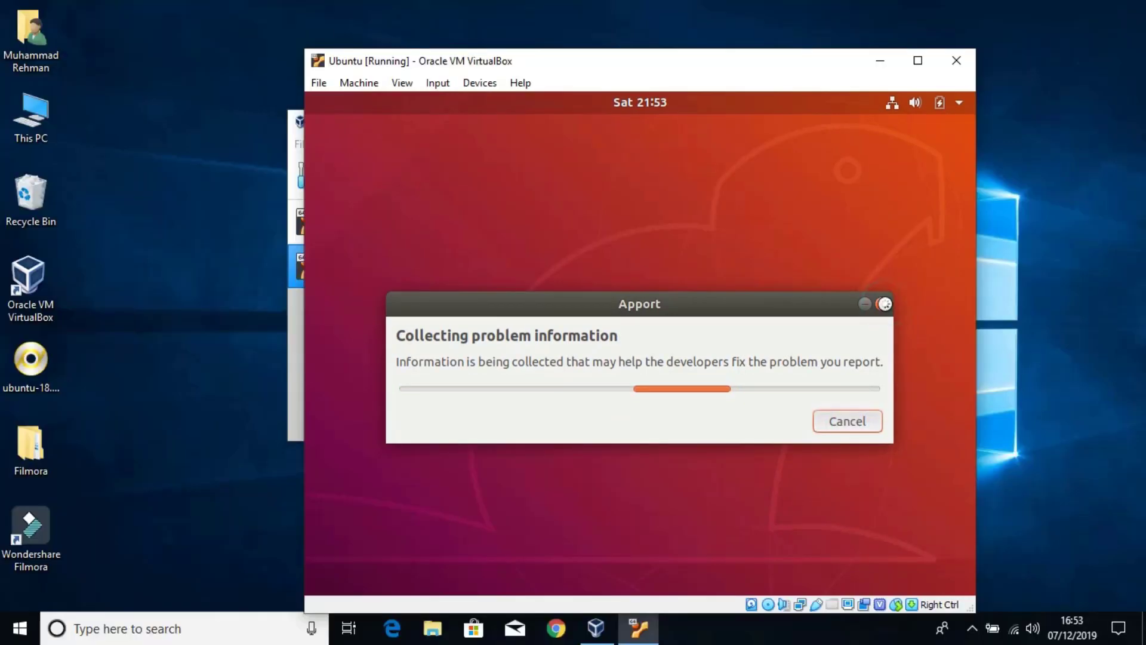
# Close the running Ubuntu virtual machine by powering it off.
pyautogui.click(954, 62)
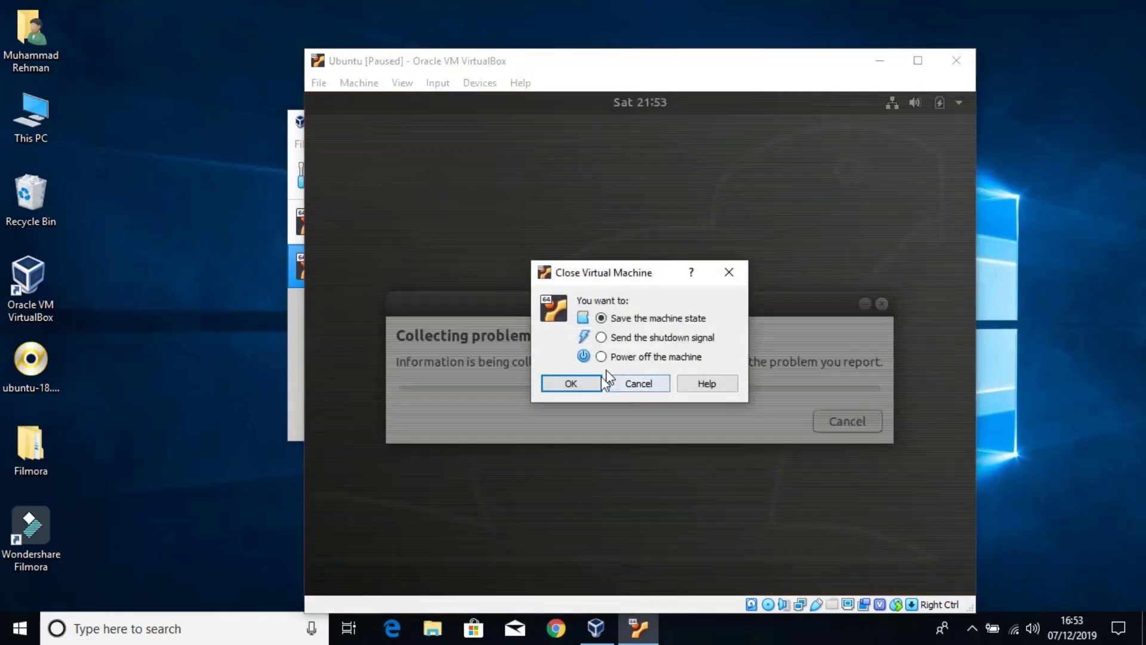
pyautogui.click(627, 357)
pyautogui.click(571, 384)
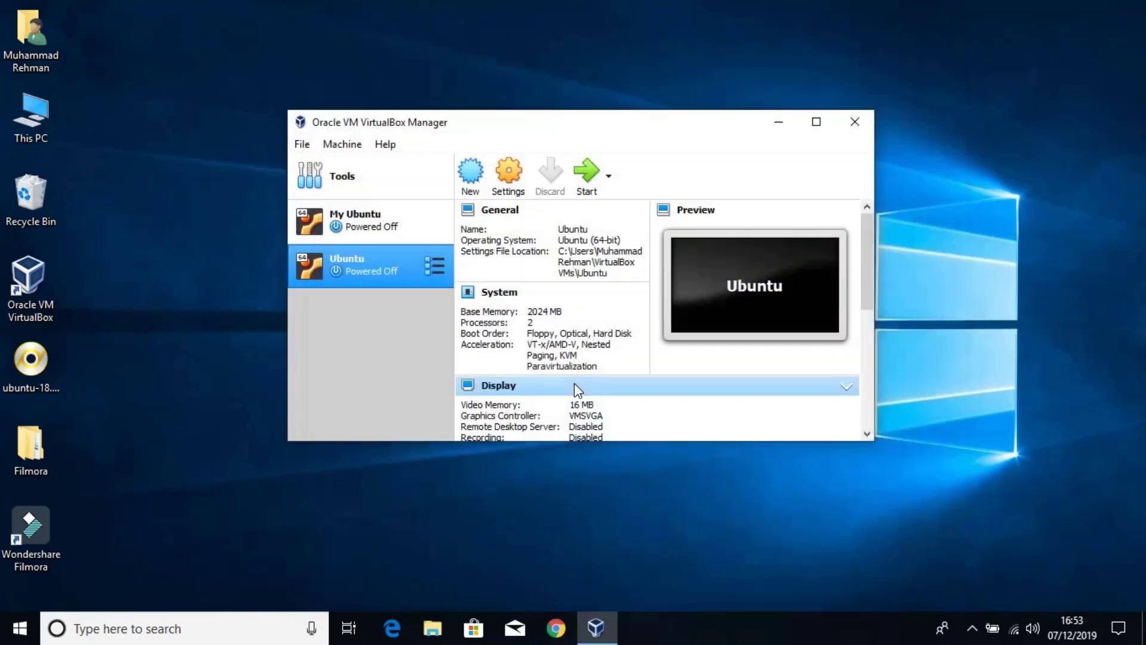
# Change the Ubuntu machine's optical disk image to ubuntu-18.04.3-desktop-amd64 from the Downloads folder and save the settings.
pyautogui.rightClick(381, 269)
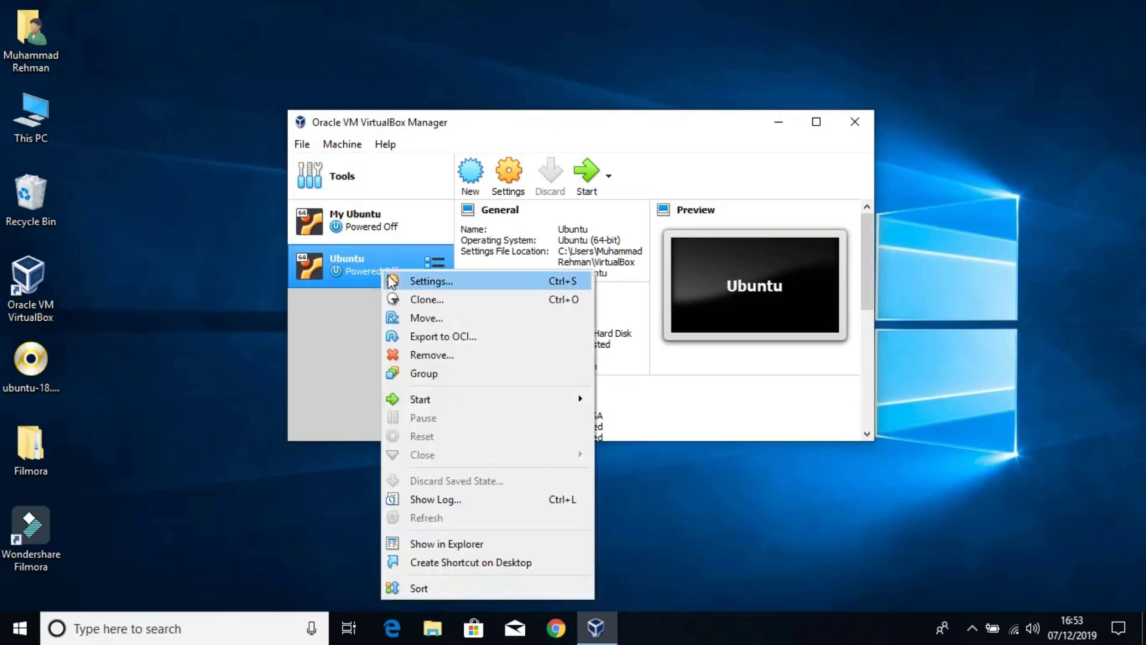
pyautogui.click(389, 276)
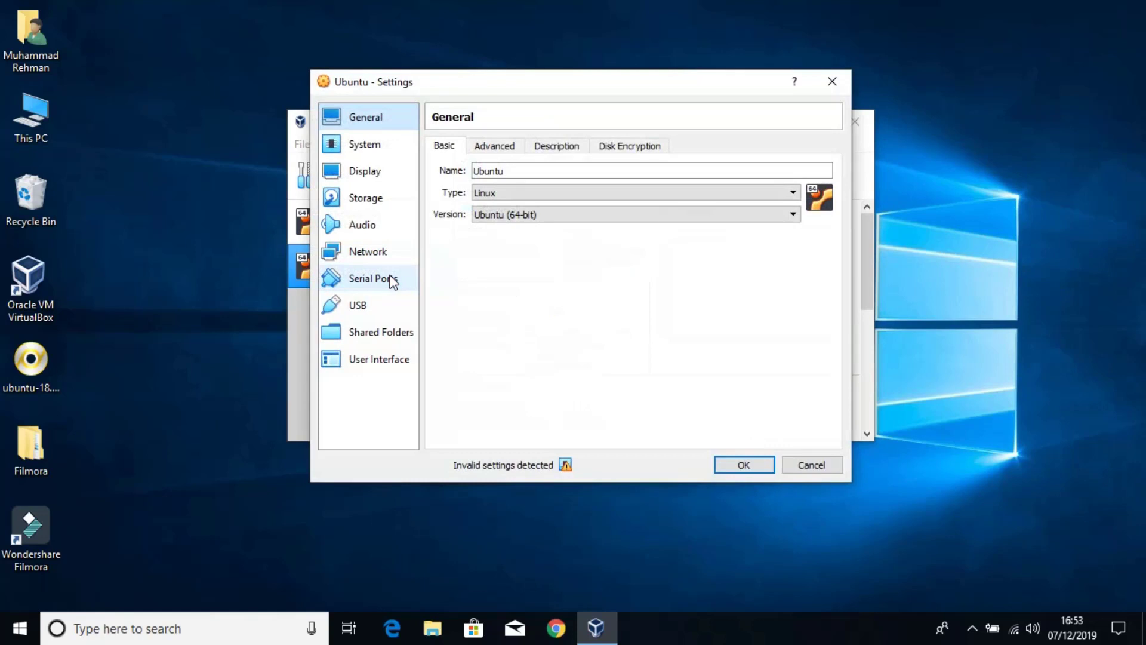
pyautogui.click(382, 198)
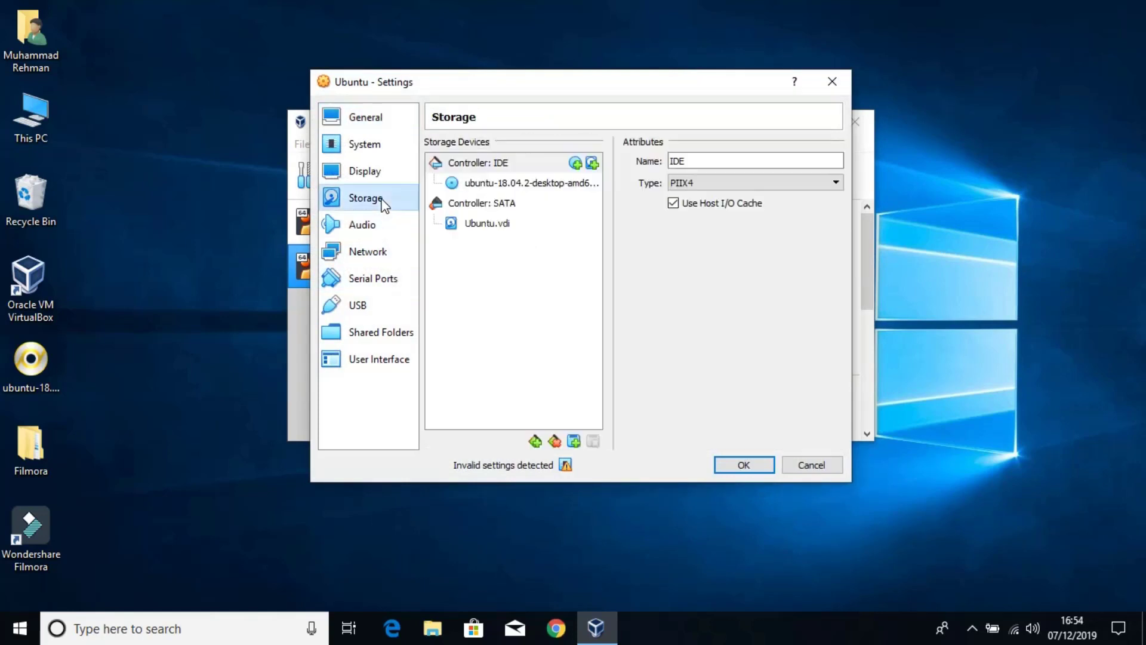
pyautogui.click(503, 185)
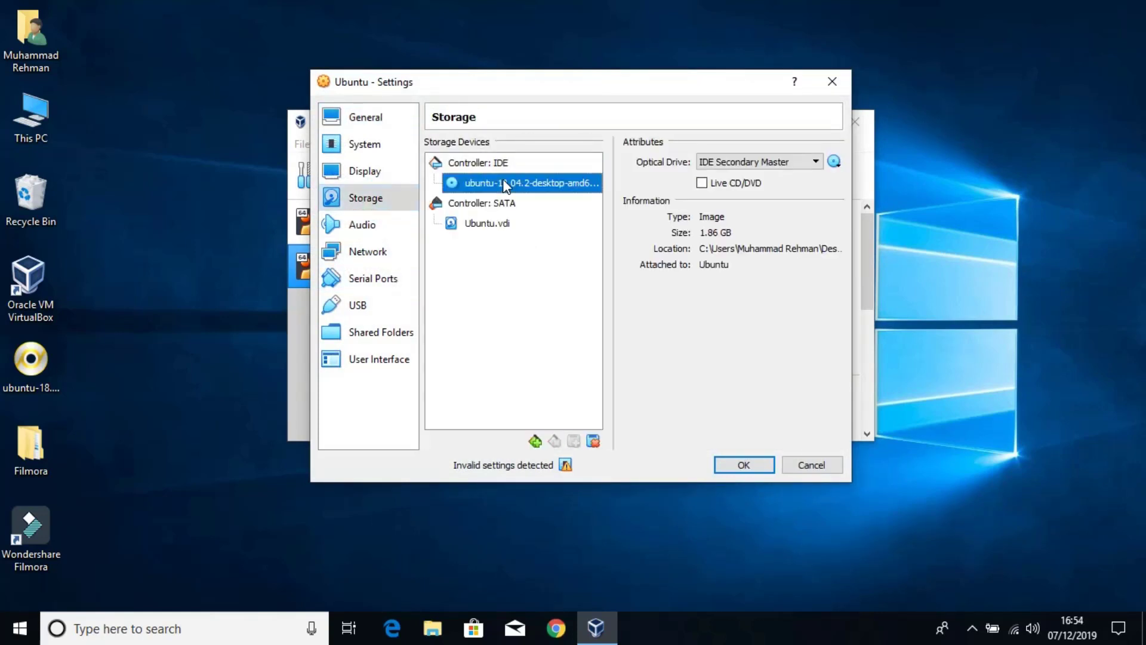
pyautogui.click(838, 165)
pyautogui.click(847, 174)
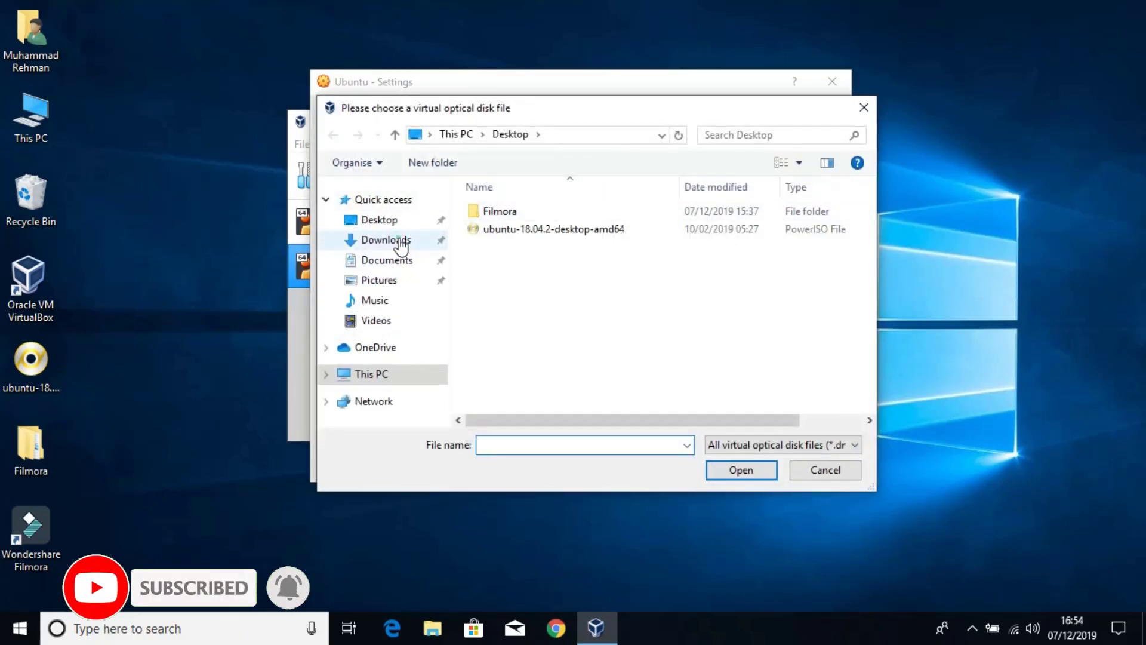
pyautogui.click(400, 242)
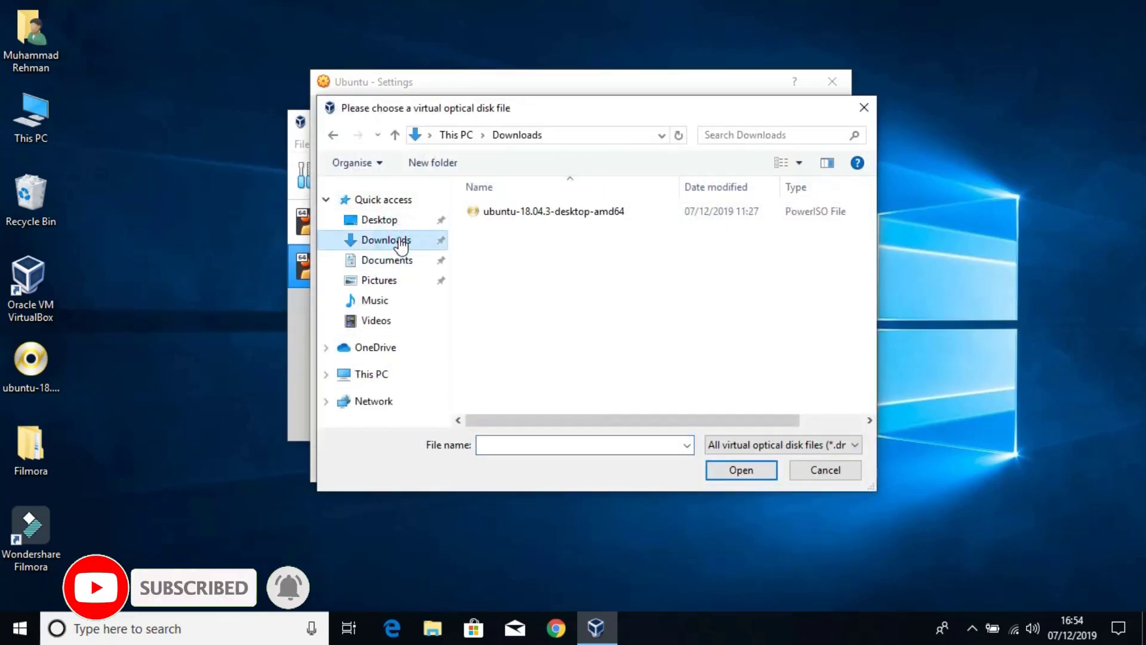
pyautogui.doubleClick(523, 215)
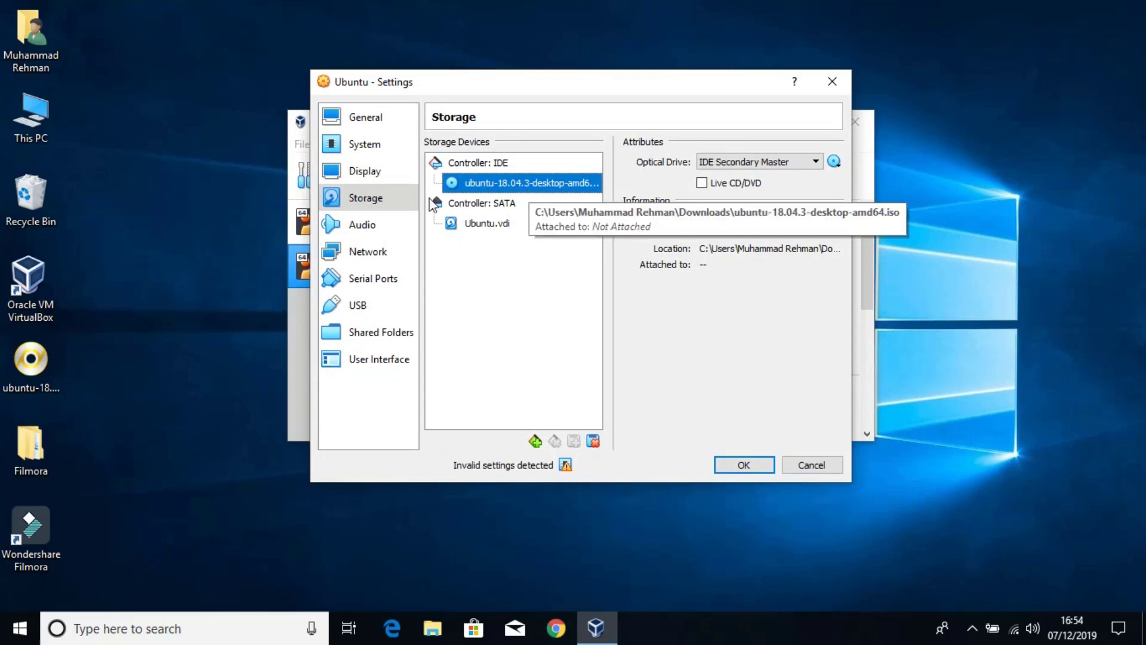
pyautogui.click(33, 391)
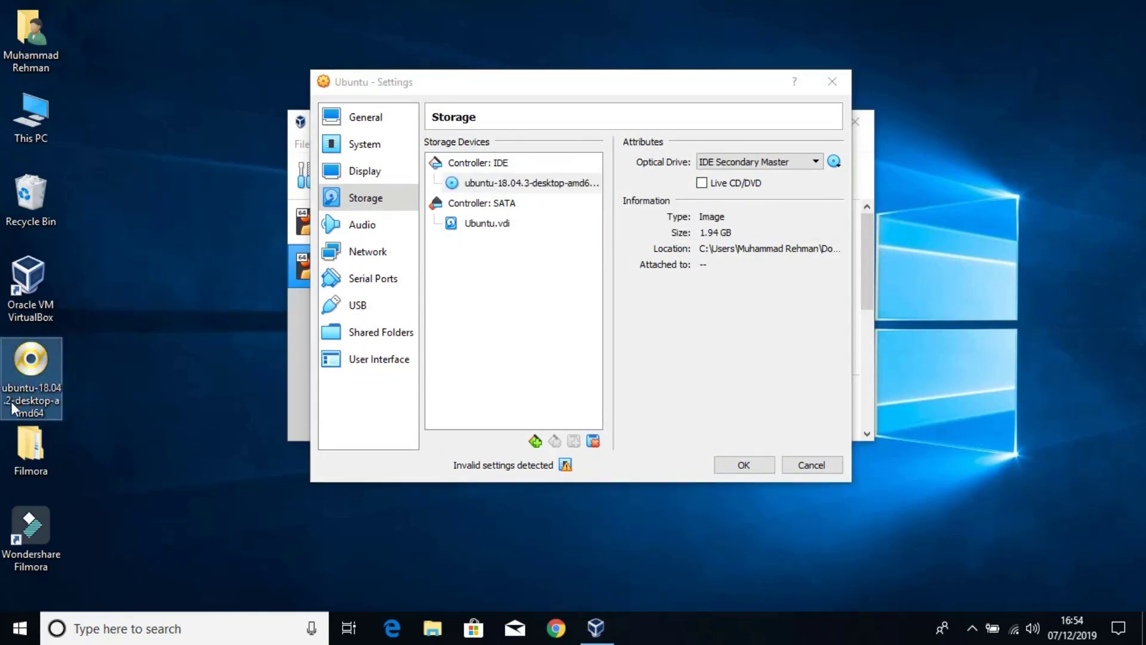
pyautogui.click(540, 189)
pyautogui.click(744, 465)
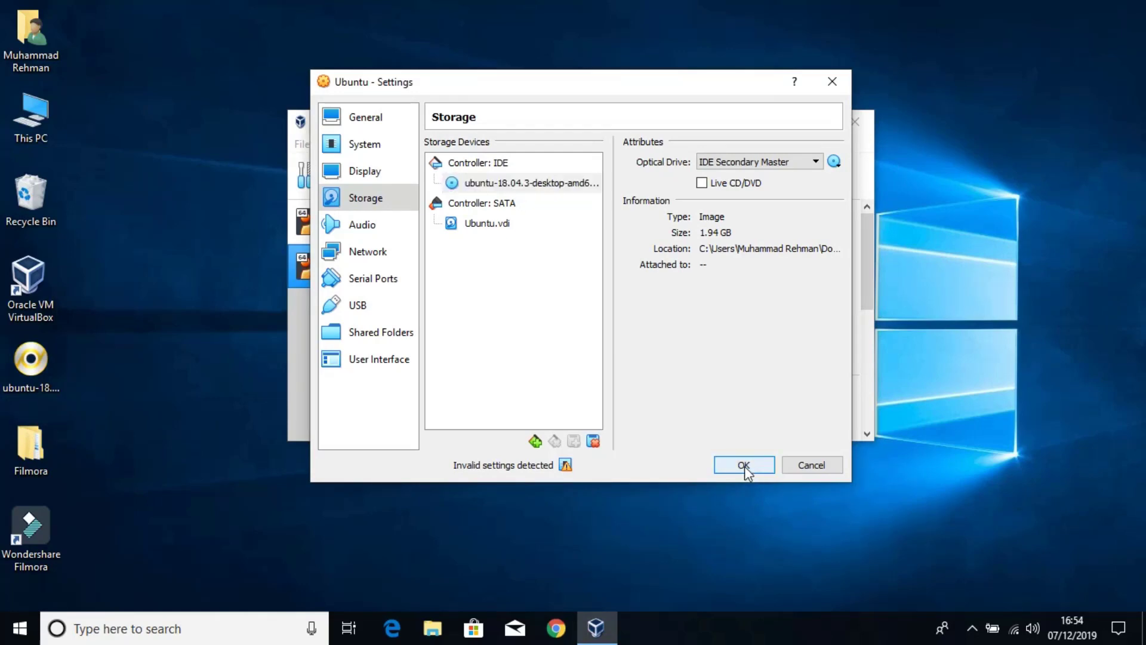
# Boot the Ubuntu virtual machine from the newly attached image and show it in full screen.
pyautogui.click(583, 173)
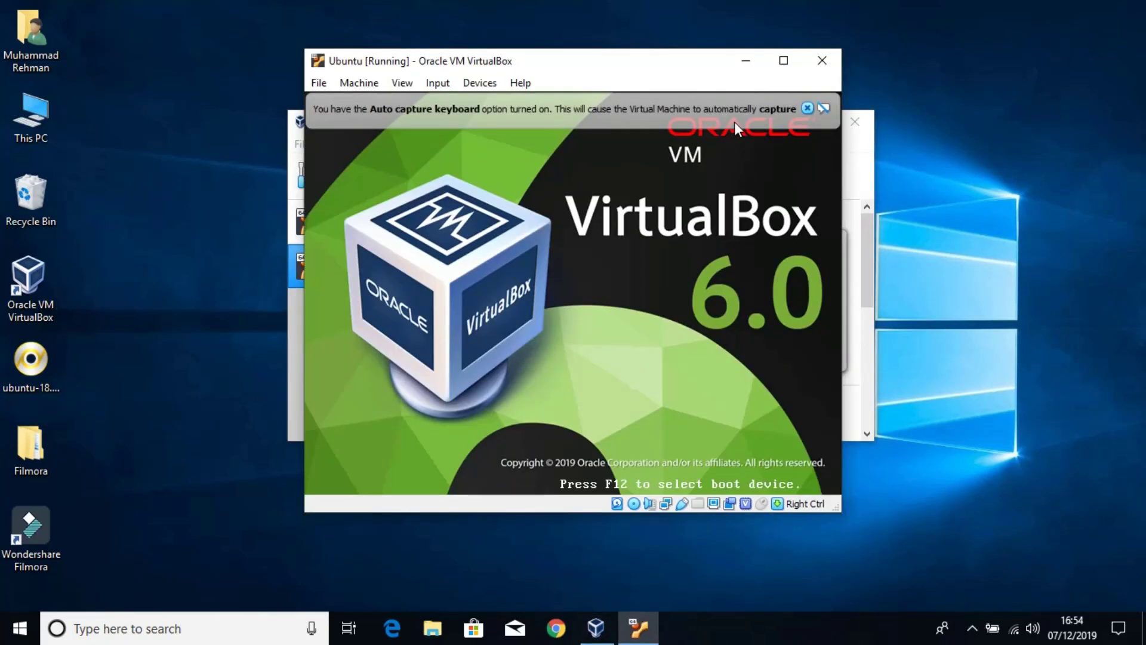
pyautogui.click(546, 394)
pyautogui.click(538, 393)
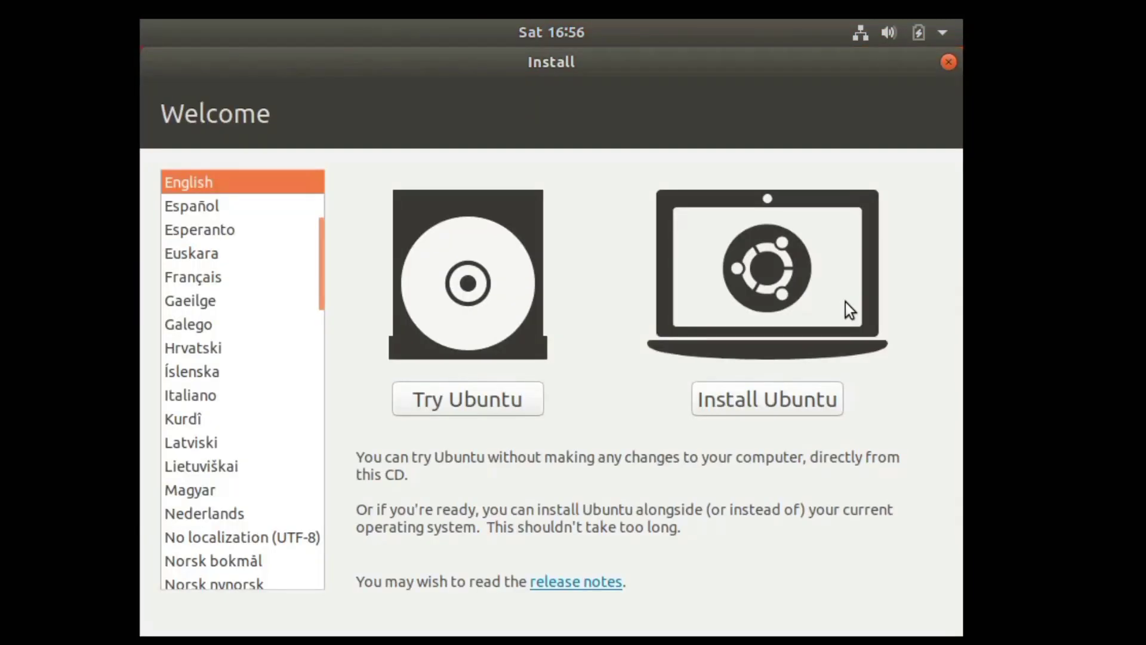
# Begin installing Ubuntu with the English (US) keyboard layout, a normal installation and updates downloaded during installation.
pyautogui.click(791, 397)
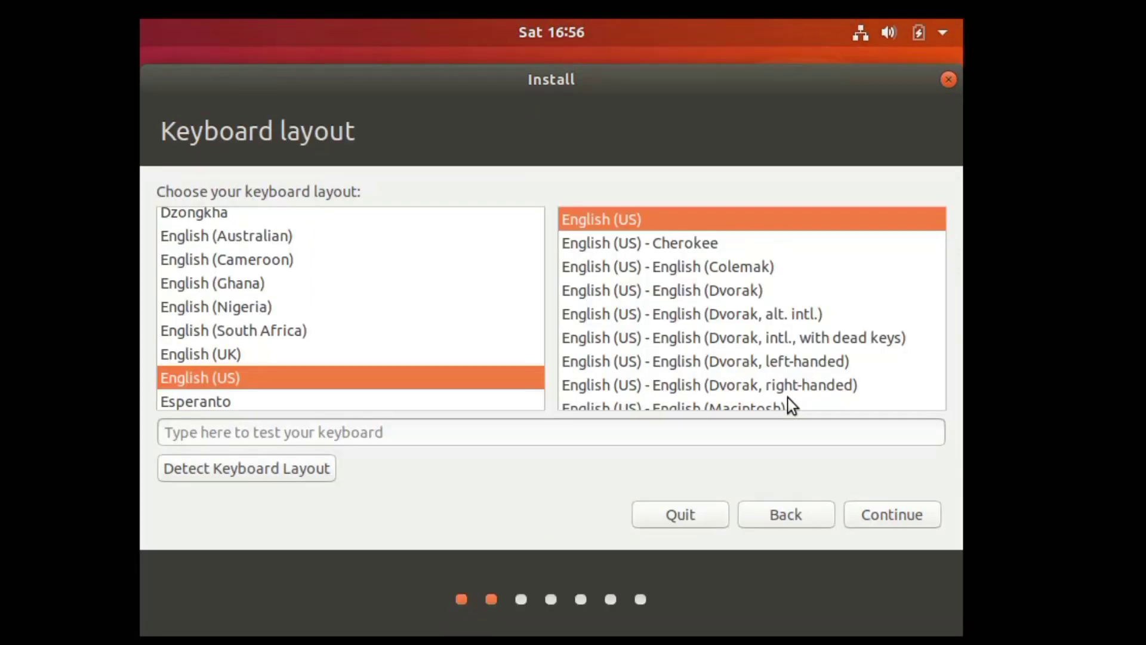
pyautogui.click(876, 511)
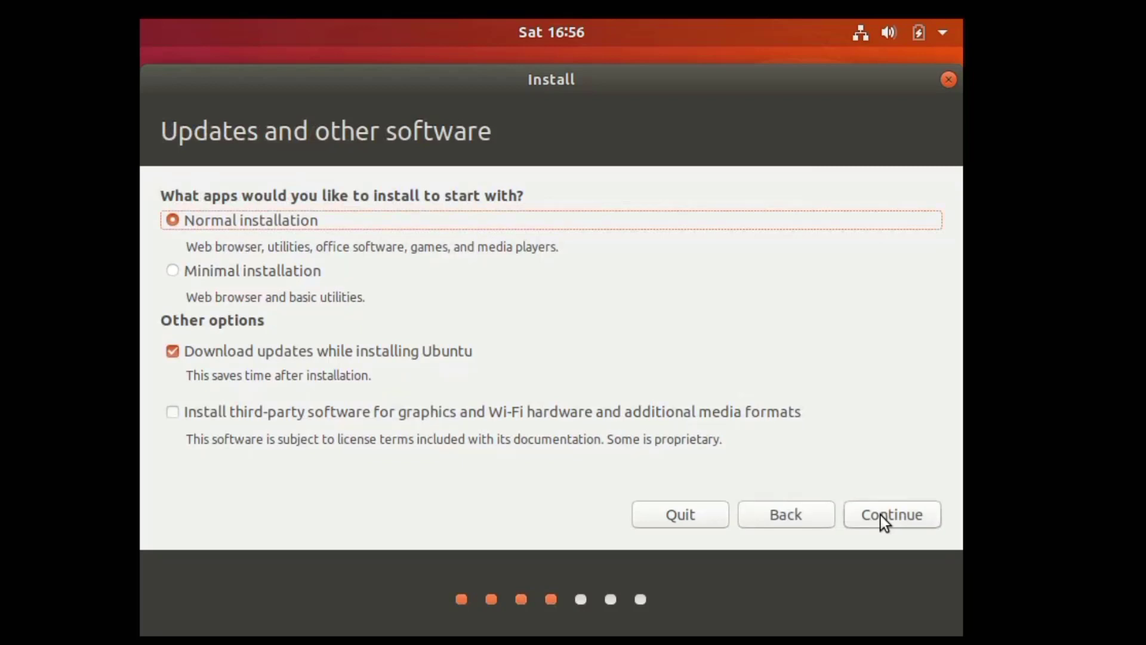
pyautogui.click(880, 515)
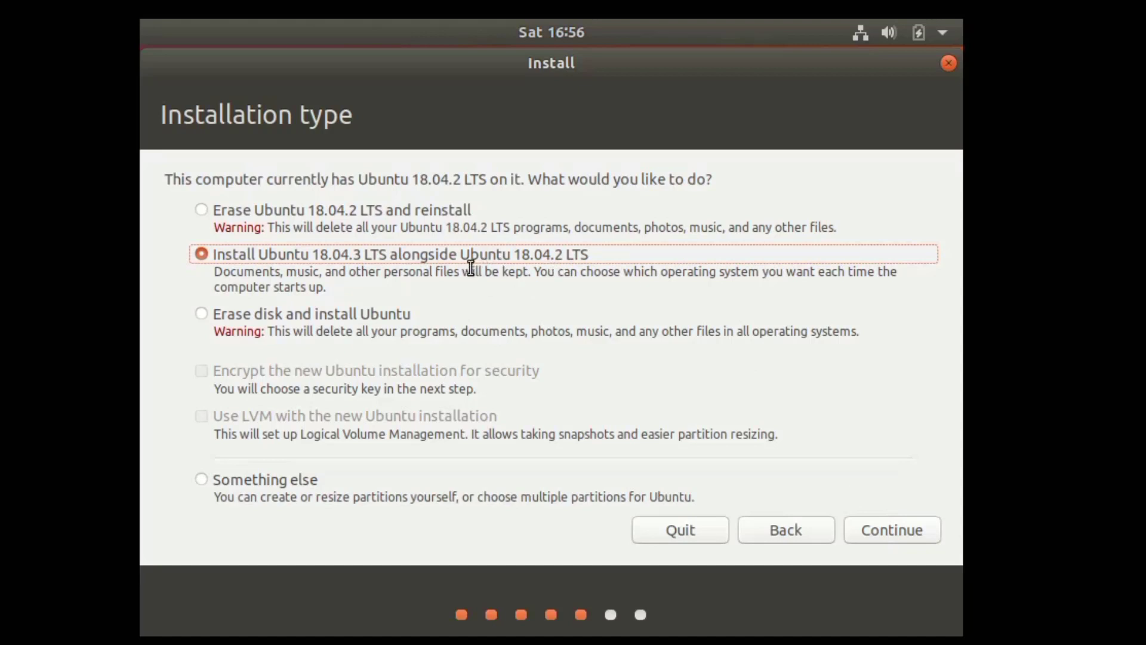
# Start the installation by erasing Ubuntu 18.04.2 LTS and reinstalling, confirming the disk changes and keeping Karachi as the location.
pyautogui.click(414, 210)
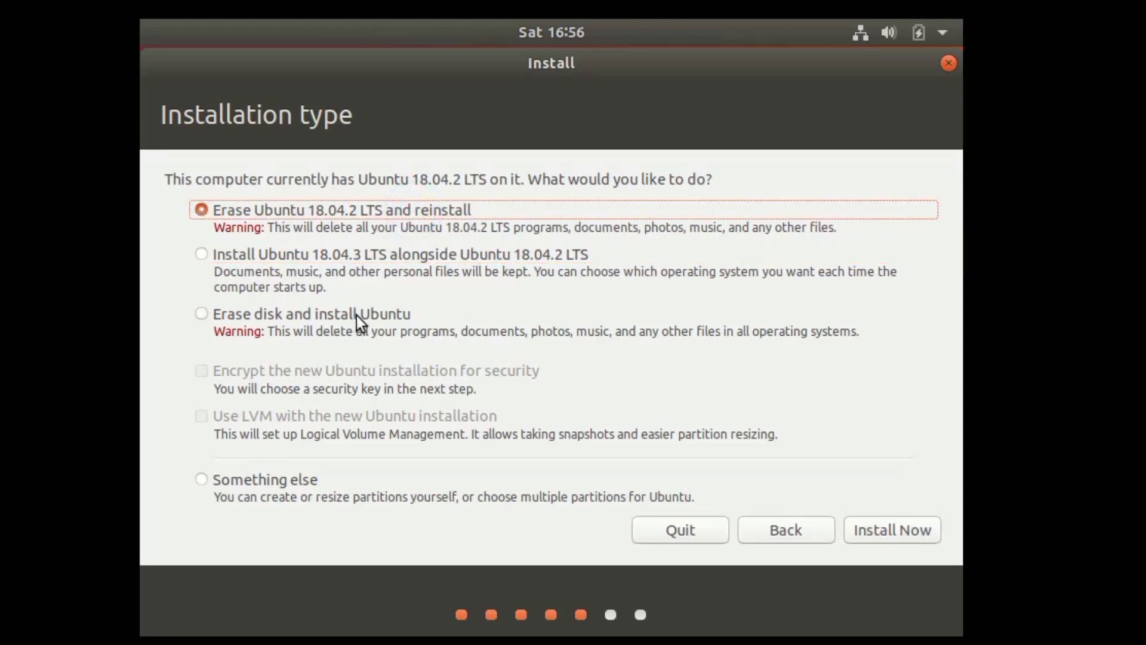
pyautogui.click(876, 527)
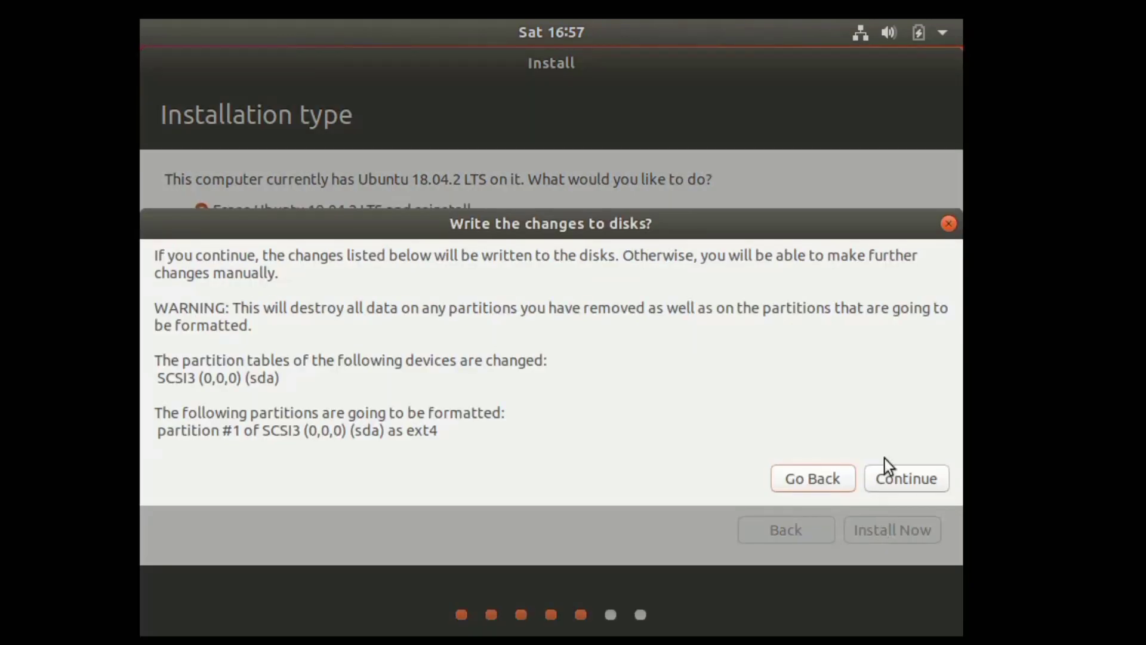
pyautogui.click(898, 473)
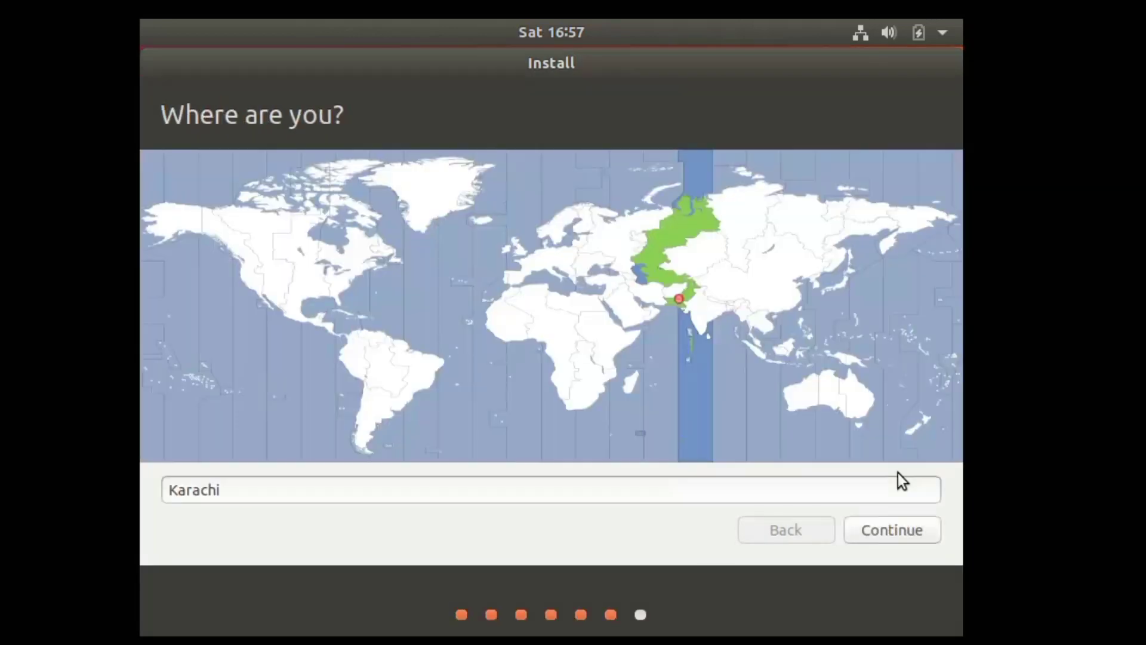
pyautogui.click(888, 530)
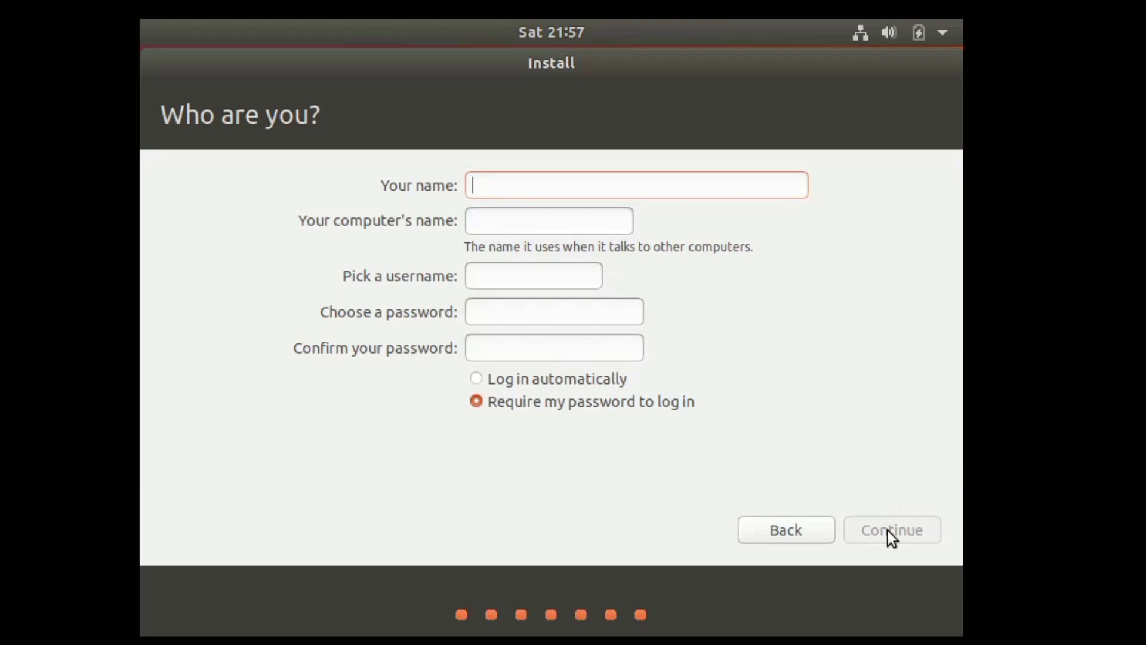
# Enter PC Mentor as the account's display name and pc-mentor as the computer's name.
pyautogui.write('PC')
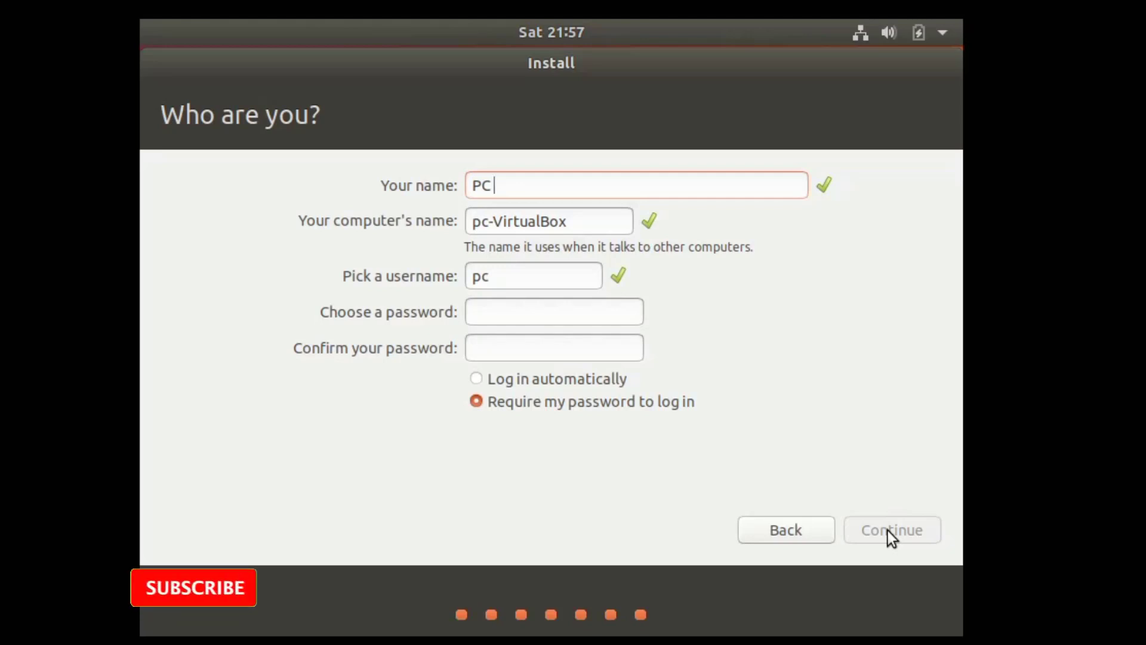
pyautogui.write(' Mentor')
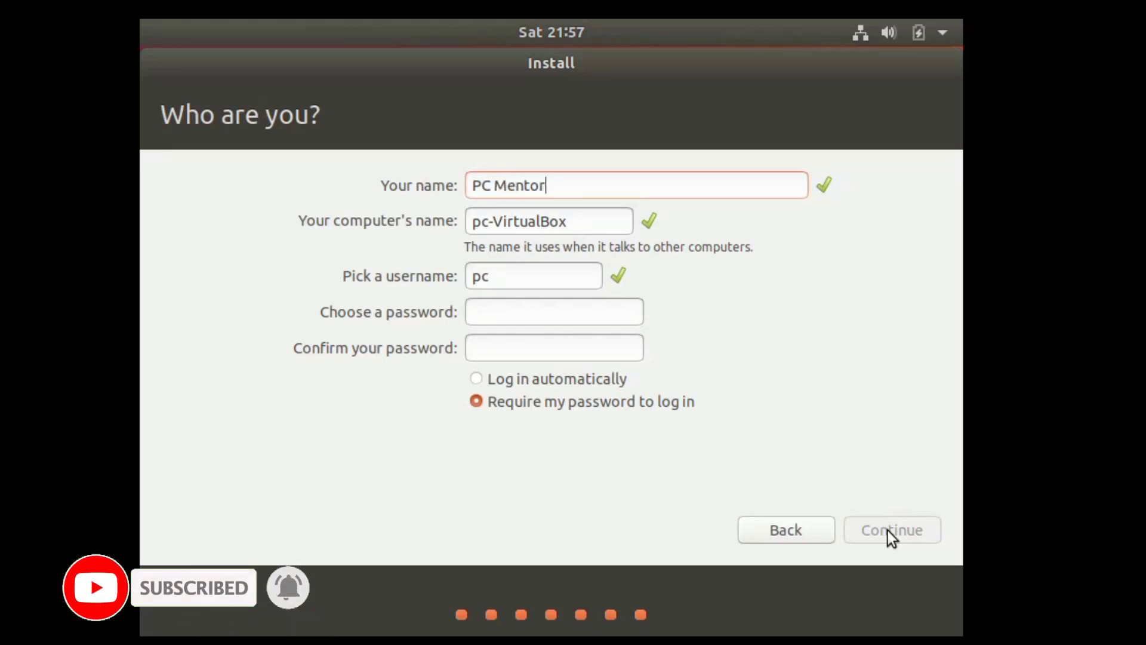
pyautogui.press('Tab')
pyautogui.write('pc')
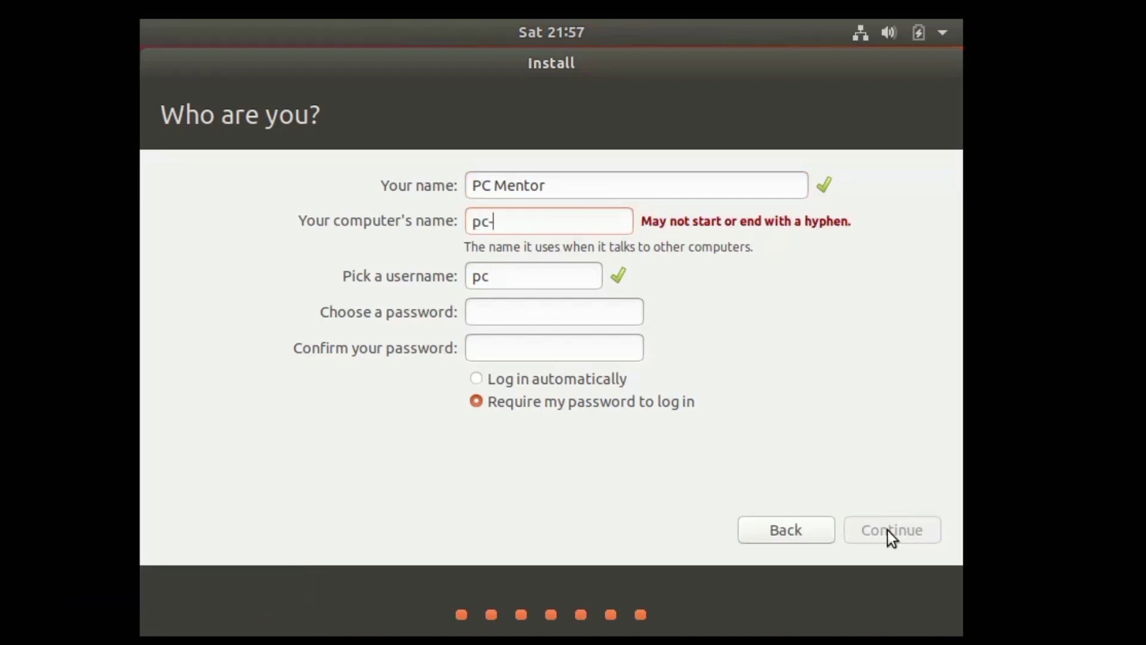
pyautogui.write('ment')
pyautogui.press('BackSpace')
pyautogui.write('t')
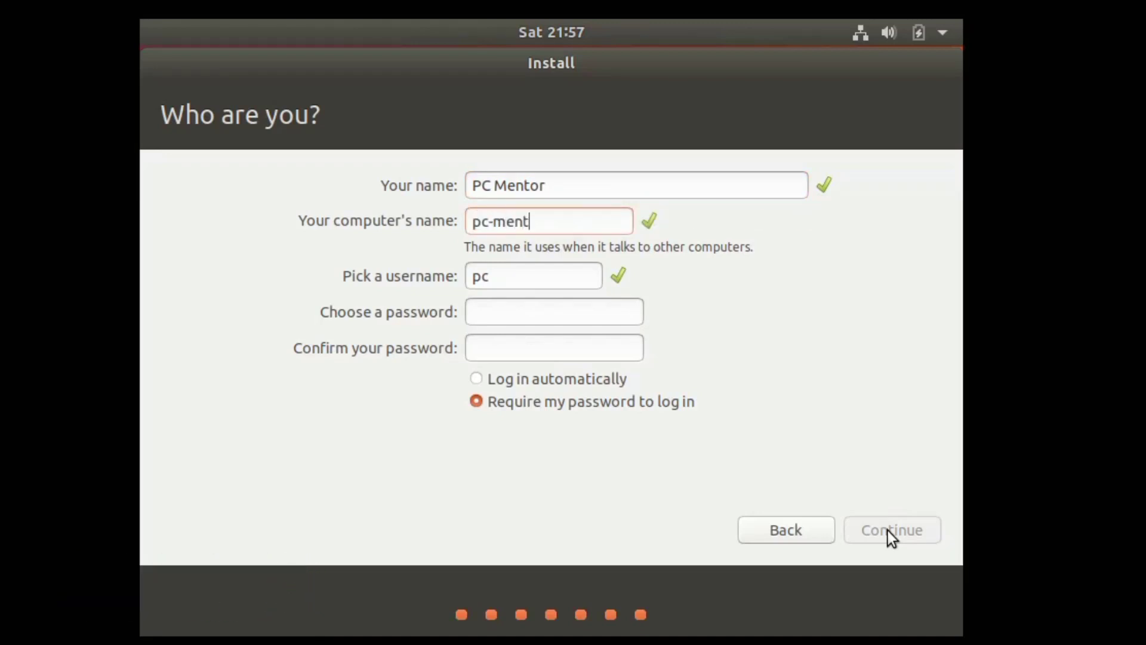
pyautogui.write('orq')
pyautogui.press('BackSpace')
# Set the username to pc_mentor, enter and confirm the account password, and continue with automatic login enabled.
pyautogui.press('Tab')
pyautogui.press('Right')
pyautogui.write('_mentor••••••')
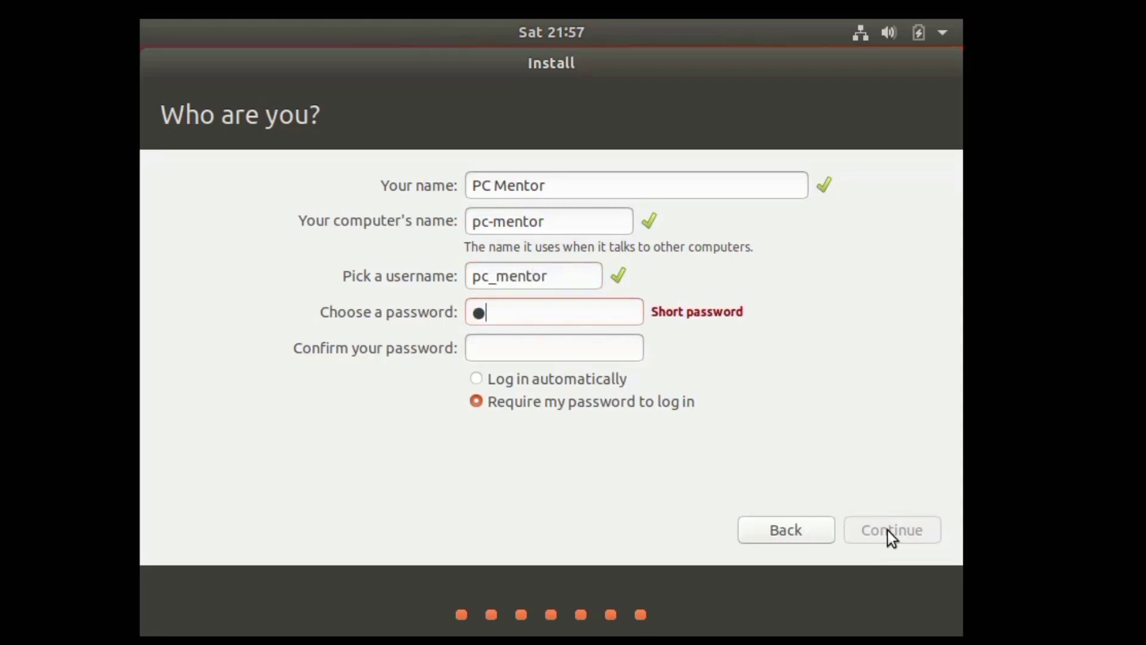
pyautogui.write('•')
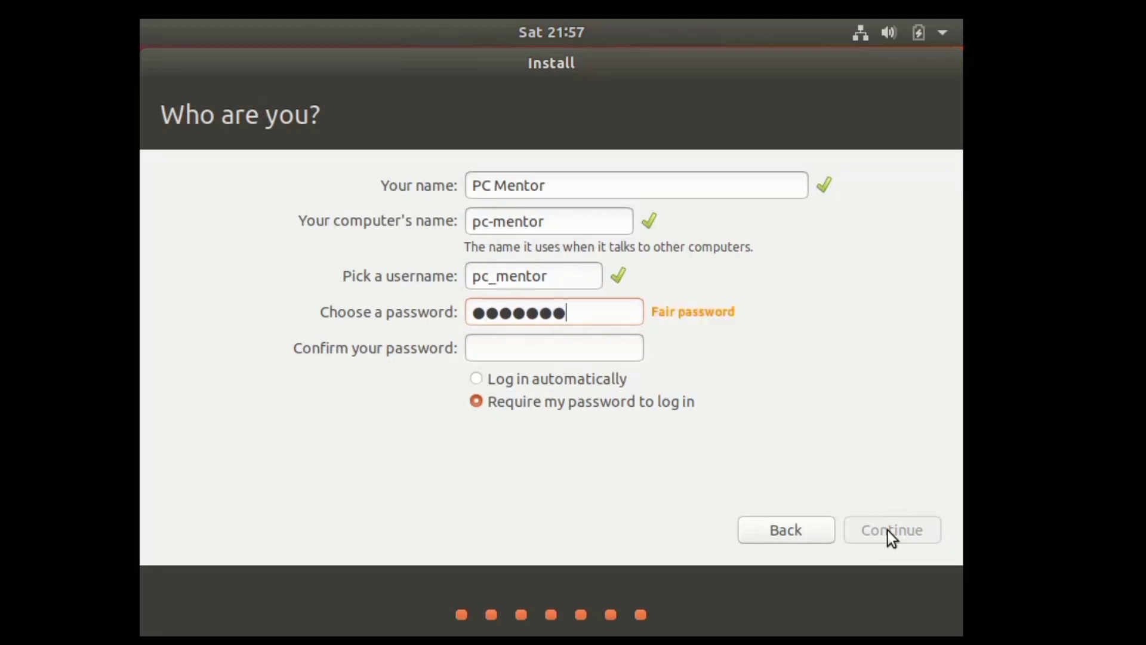
pyautogui.press('Tab')
pyautogui.write('•••••••')
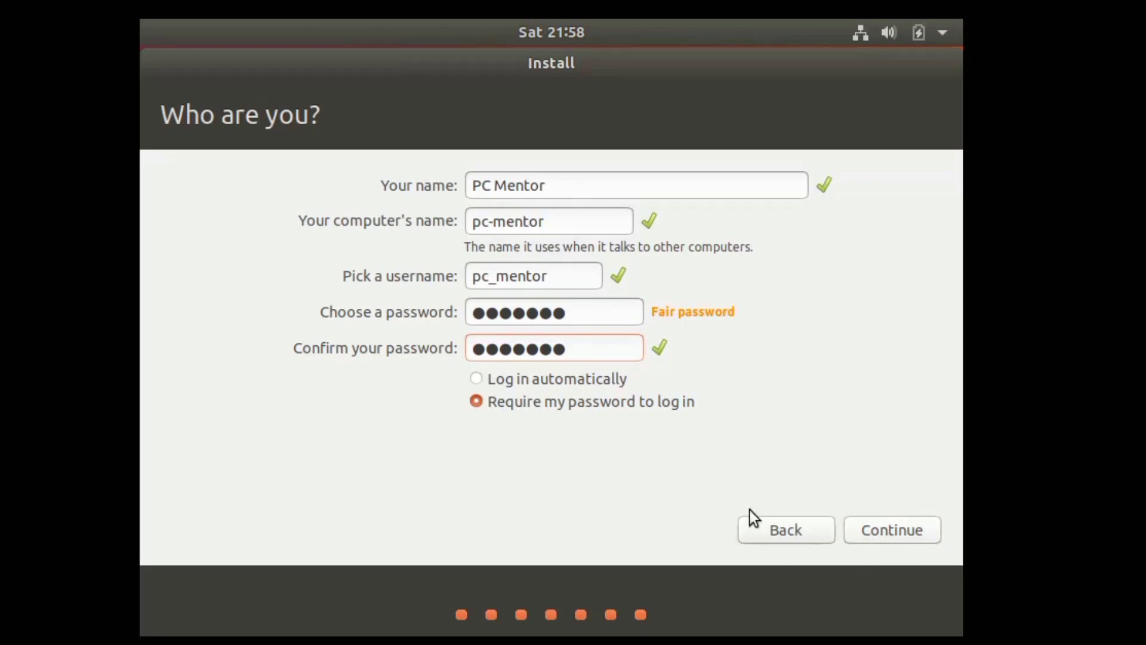
pyautogui.click(589, 381)
pyautogui.click(887, 533)
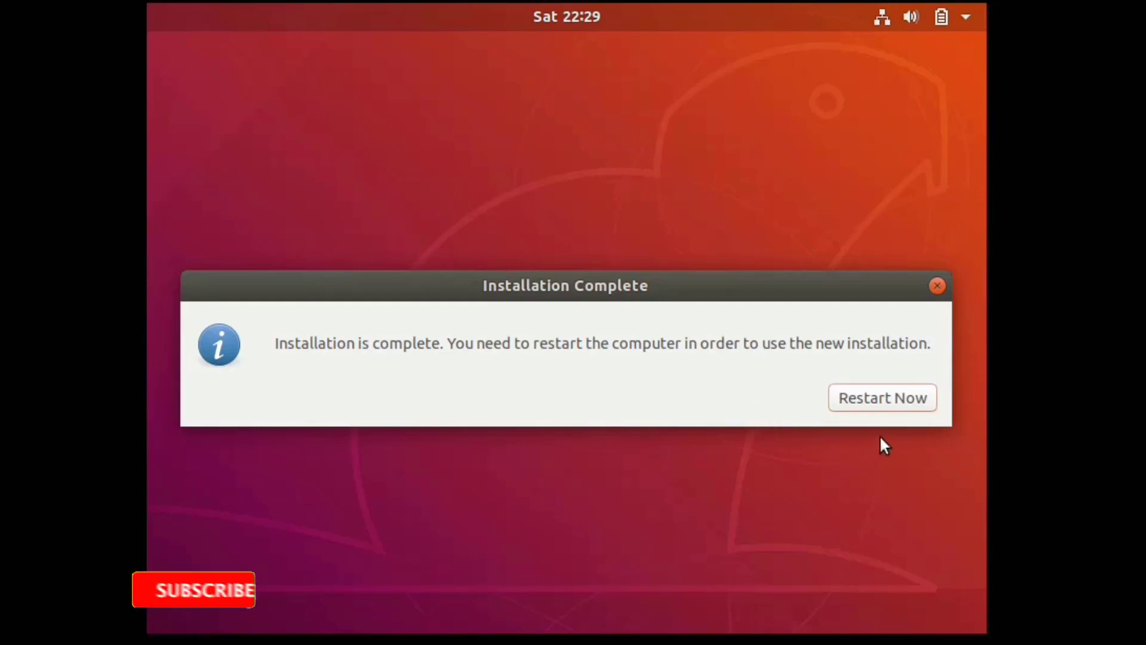
# Restart after the completed installation and power off the virtual machine at the request to remove the installation medium.
pyautogui.click(895, 402)
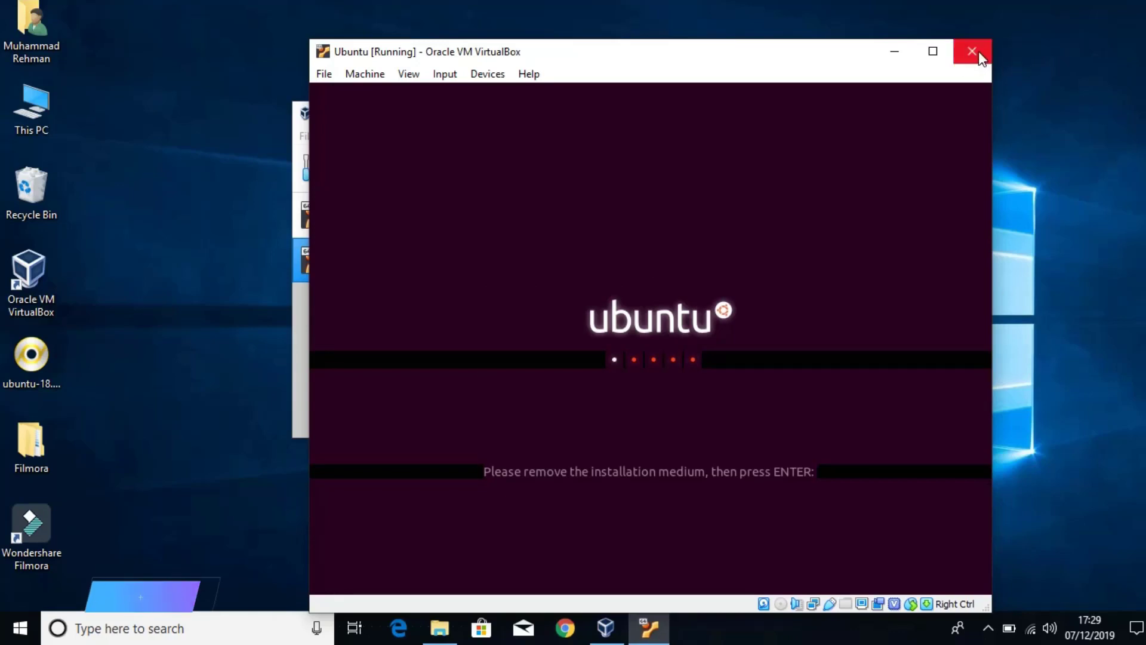
pyautogui.click(973, 51)
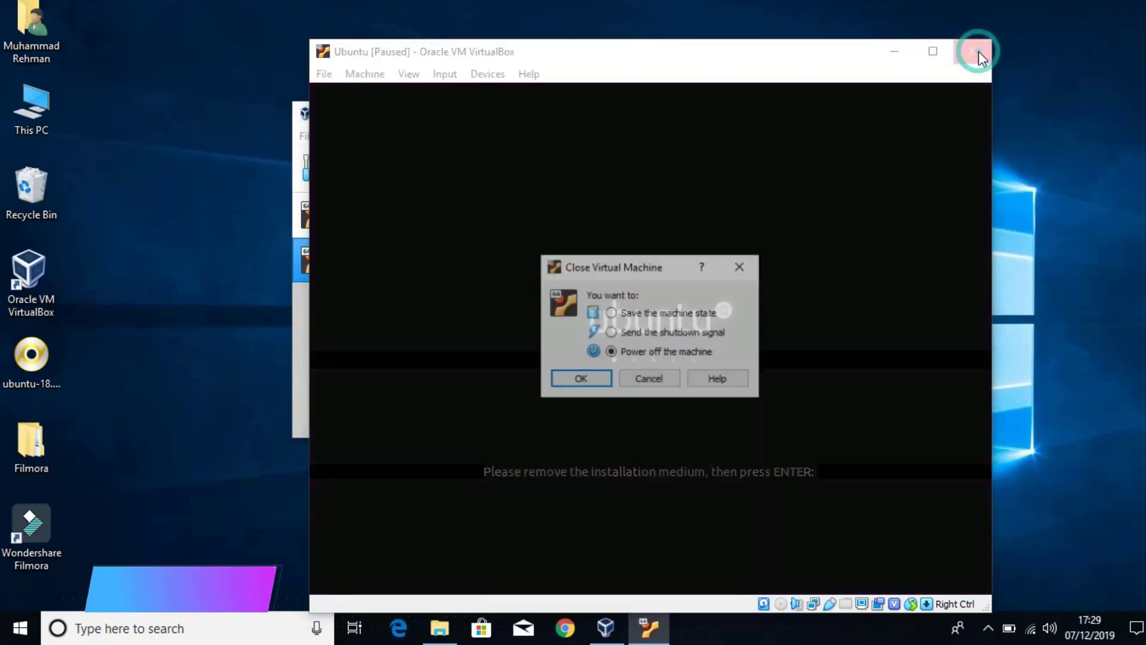
pyautogui.click(596, 382)
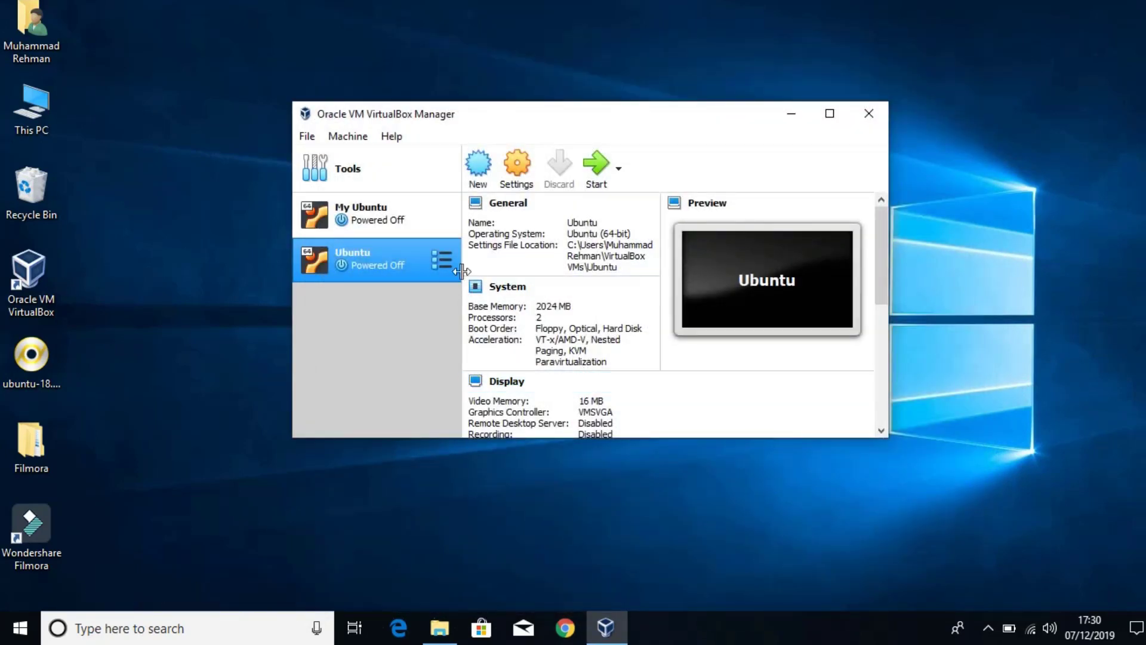
# Remove the empty optical drive from the Ubuntu machine's IDE controller and save the settings.
pyautogui.rightClick(414, 263)
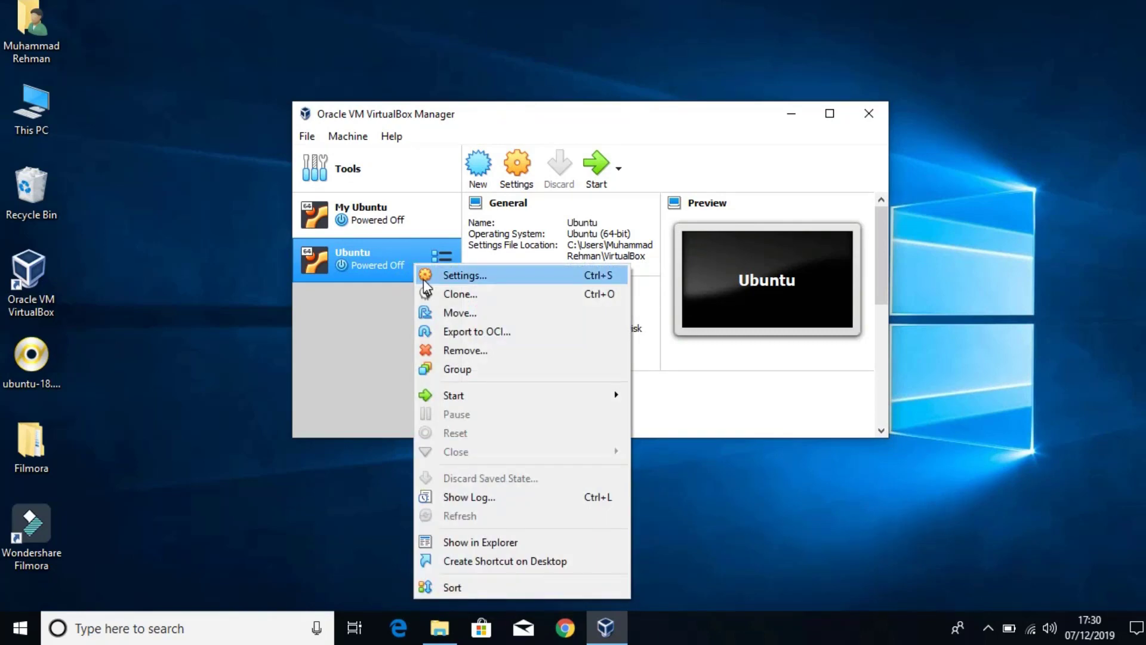
pyautogui.click(424, 279)
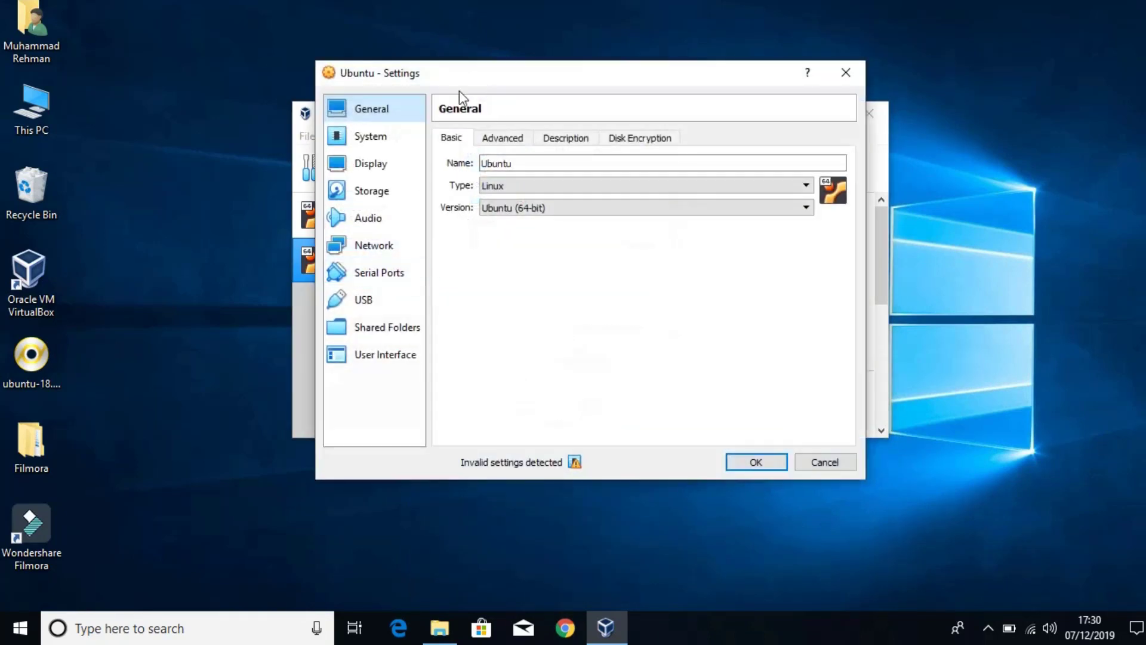
pyautogui.click(380, 187)
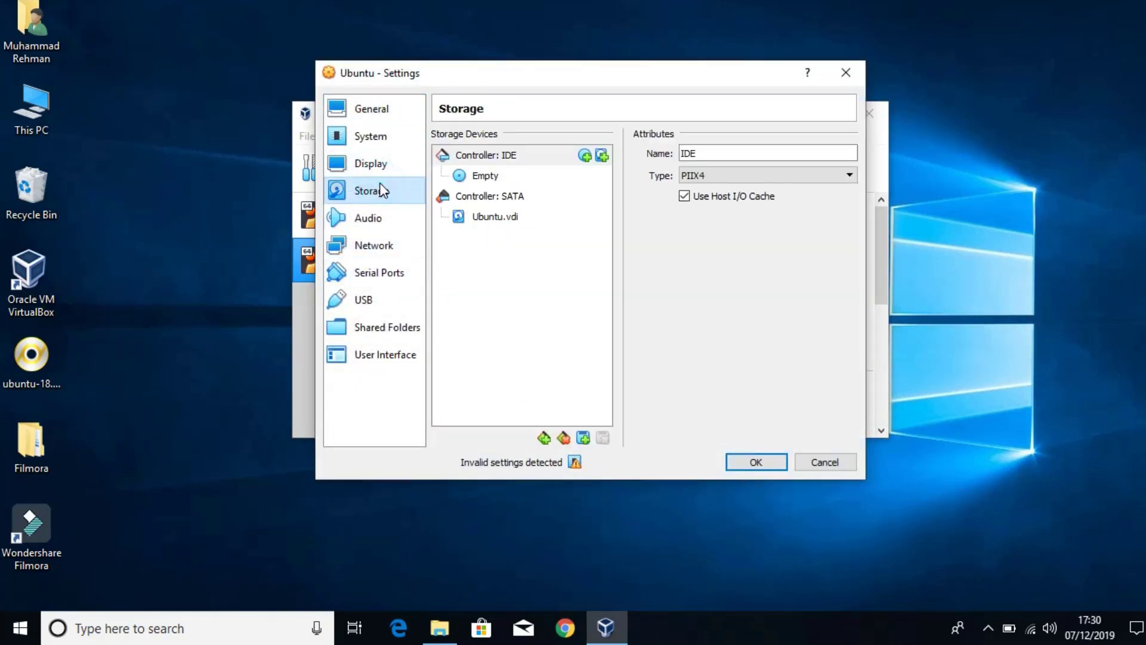
pyautogui.click(482, 176)
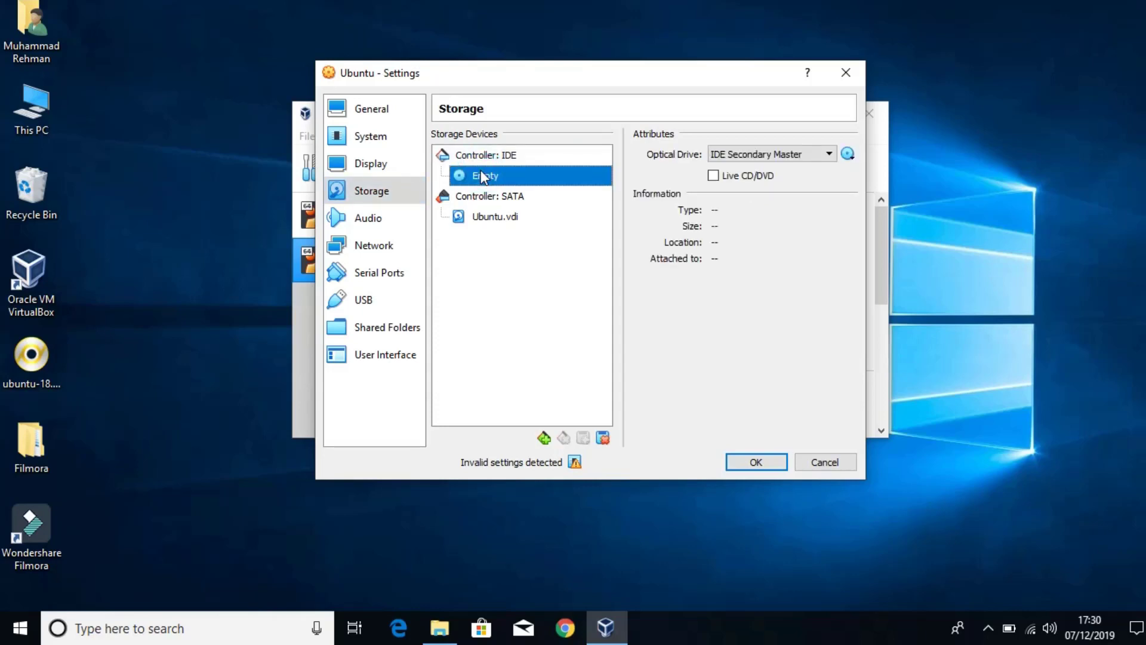
pyautogui.rightClick(482, 176)
pyautogui.click(504, 183)
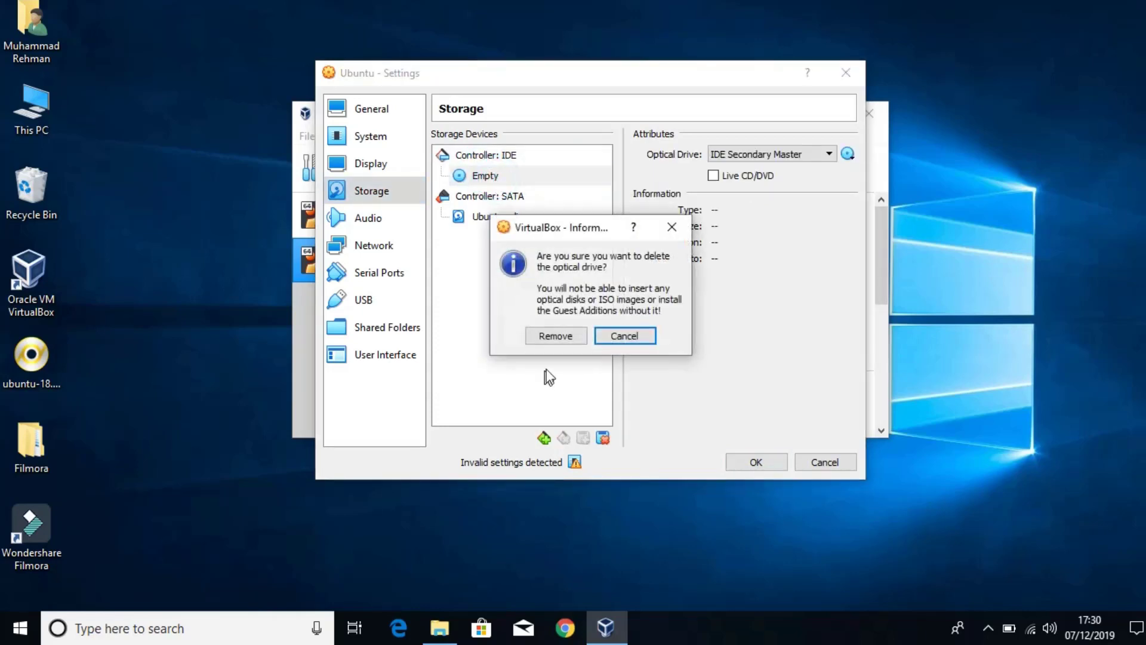
pyautogui.click(549, 338)
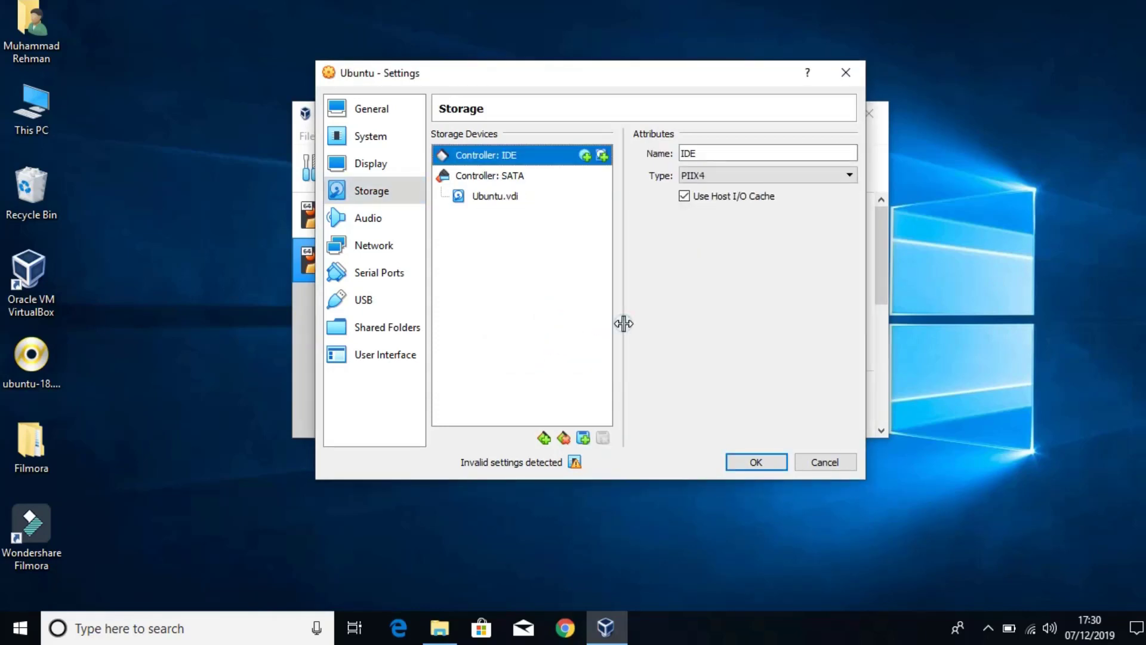
pyautogui.click(754, 461)
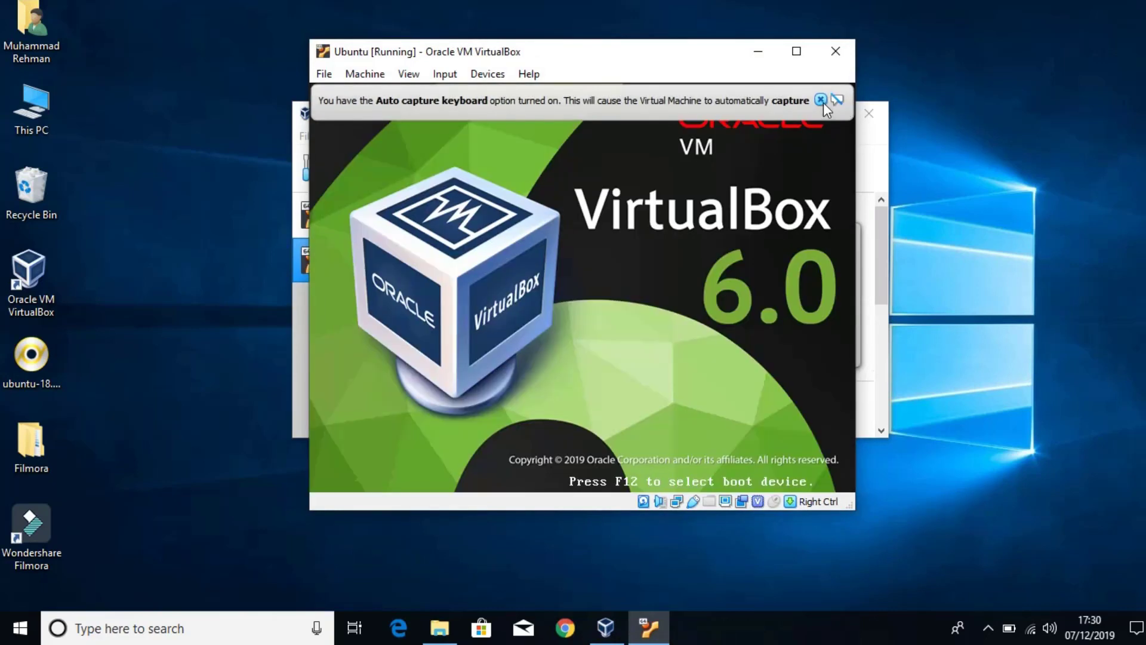
# Dismiss the auto capture keyboard notice and allow mouse capture in the Ubuntu machine without showing the message again.
pyautogui.click(820, 100)
pyautogui.click(565, 266)
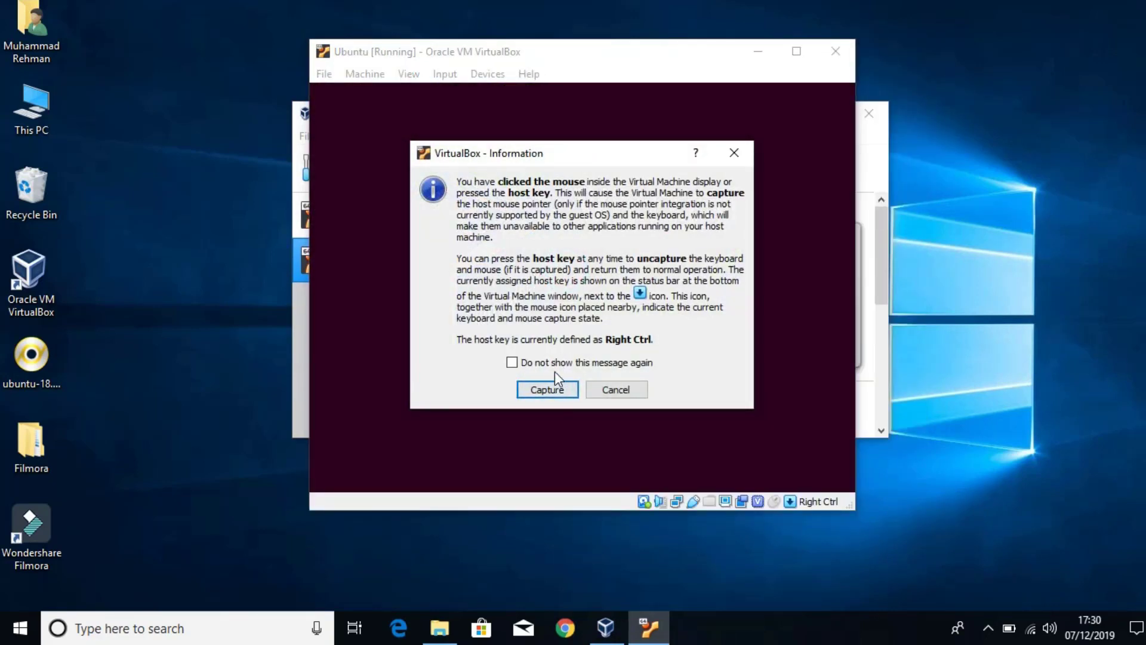
pyautogui.click(554, 365)
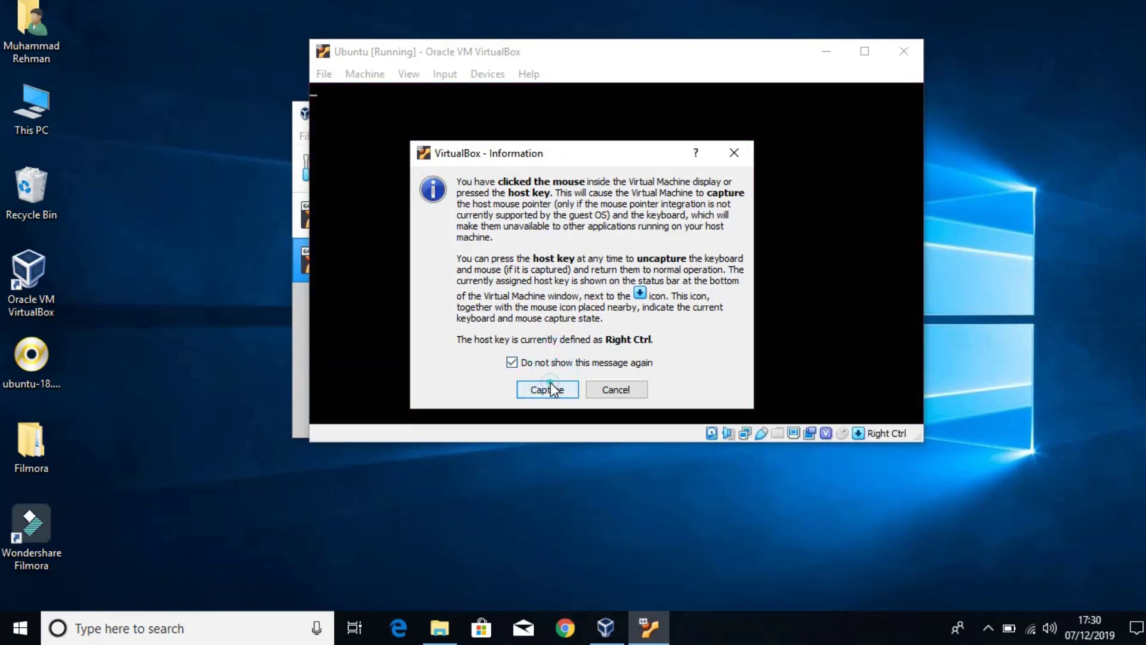
pyautogui.click(551, 389)
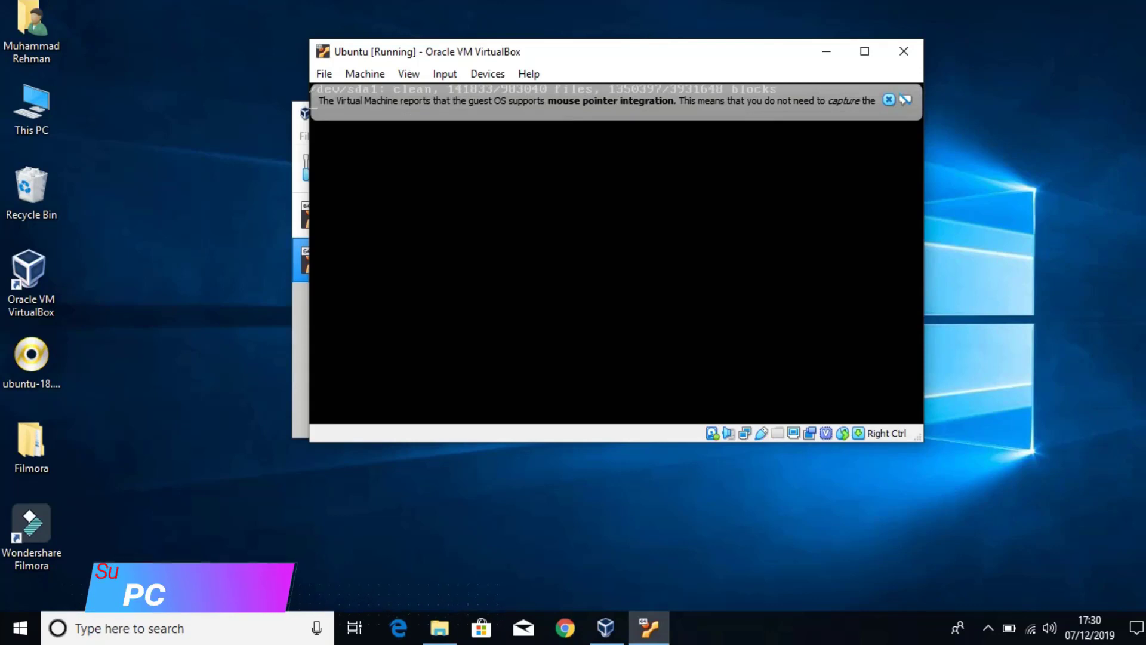
# Show the Ubuntu virtual machine in full screen and dismiss the mouse pointer integration notice.
pyautogui.click(411, 74)
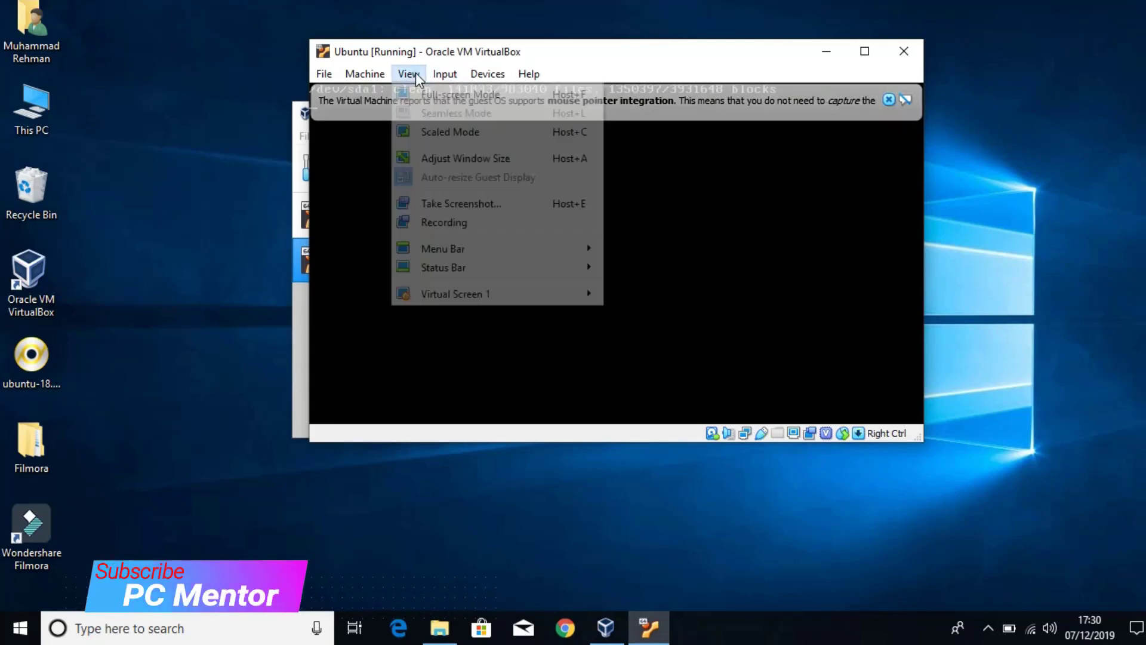
pyautogui.click(435, 94)
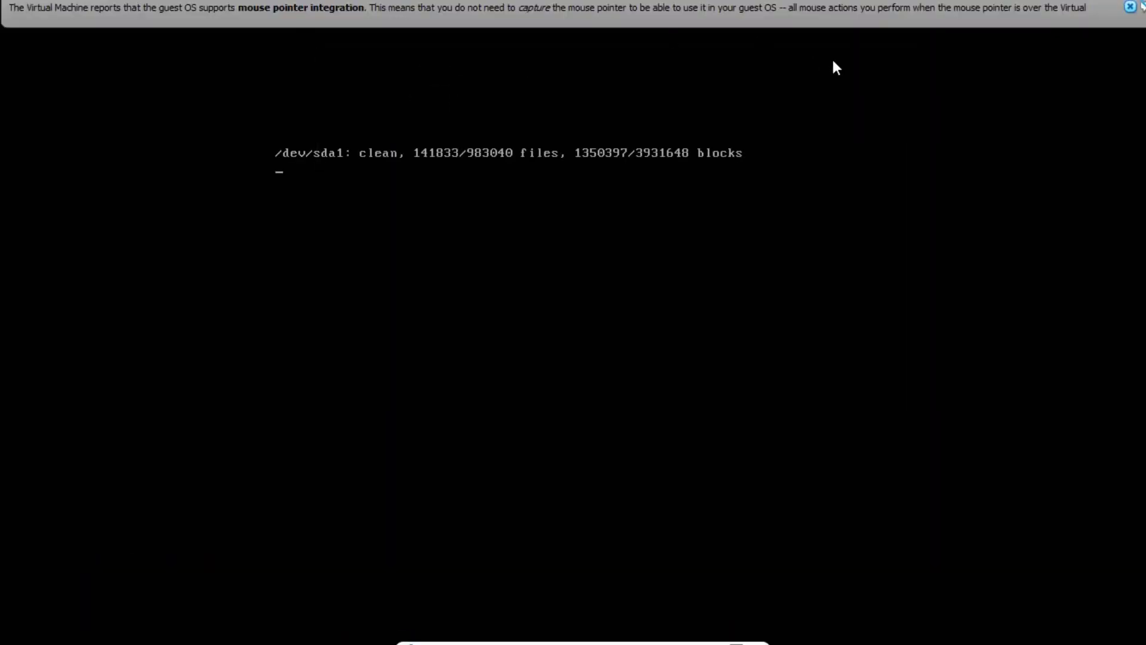
pyautogui.click(1130, 8)
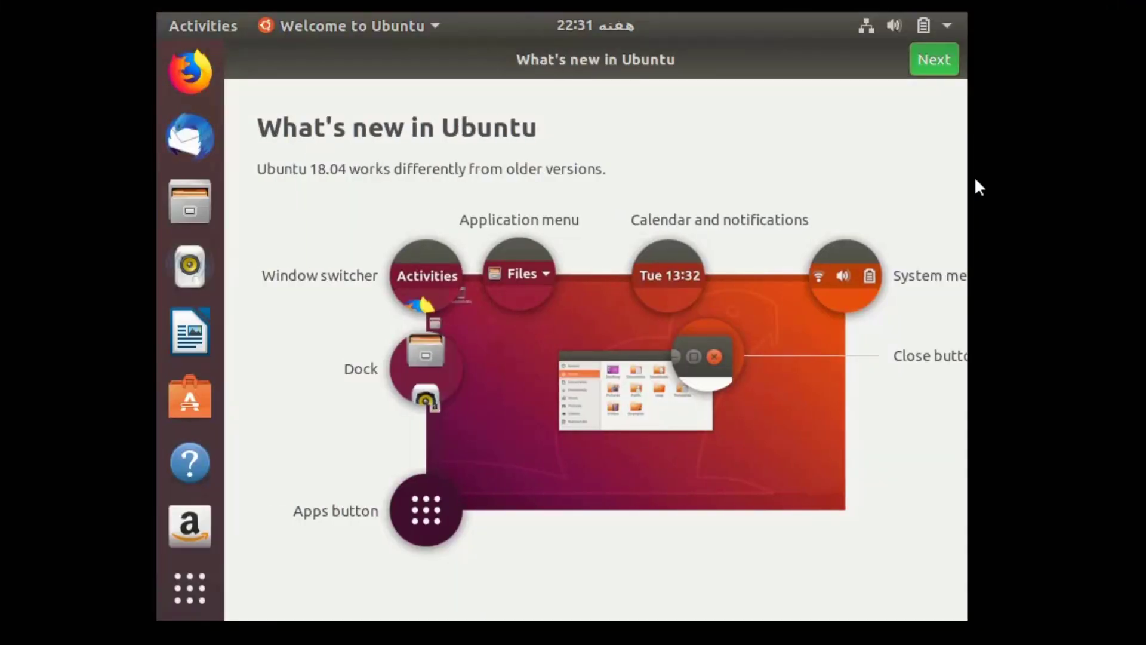
# Complete the Welcome to Ubuntu setup, choosing not to send system info.
pyautogui.click(934, 63)
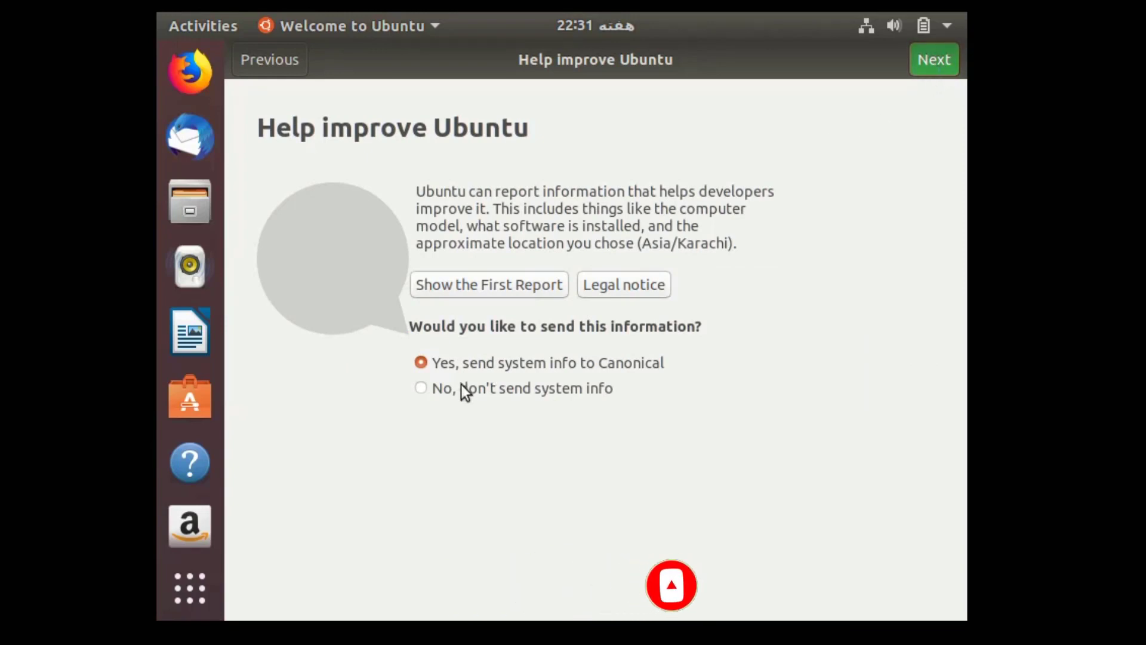
pyautogui.click(425, 392)
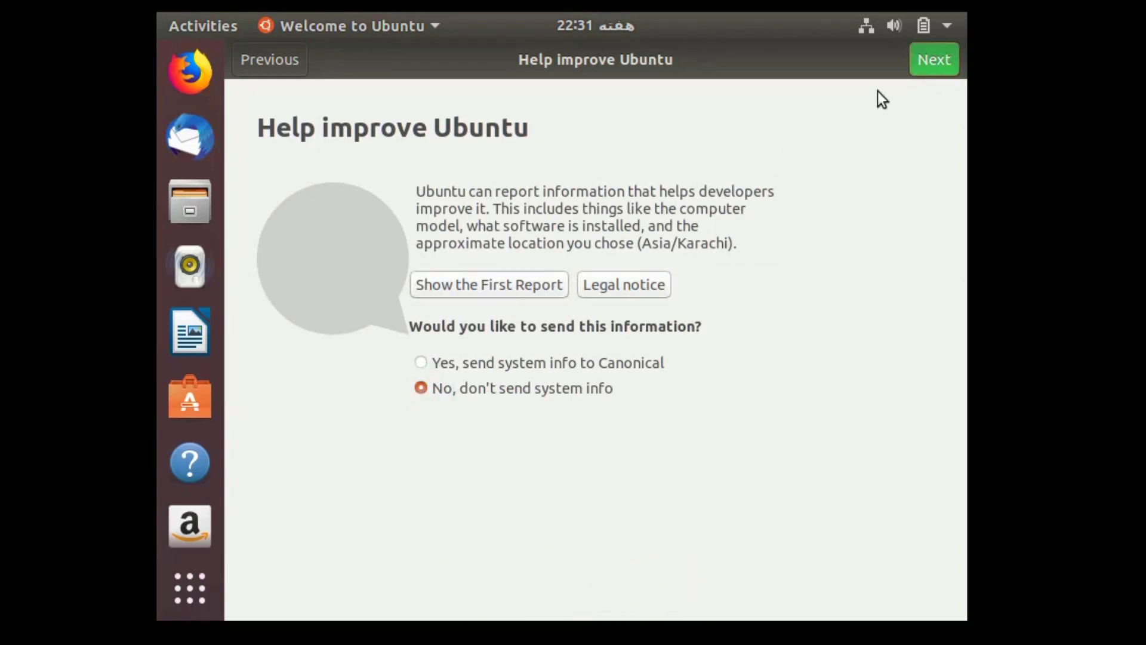
pyautogui.click(932, 62)
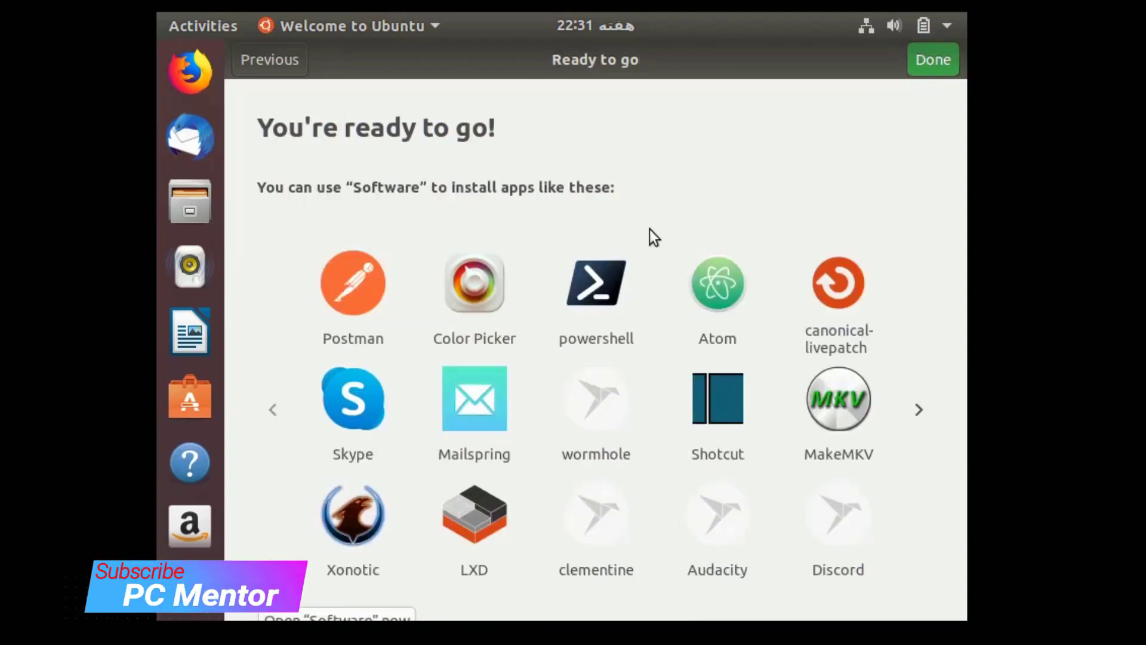
pyautogui.click(933, 57)
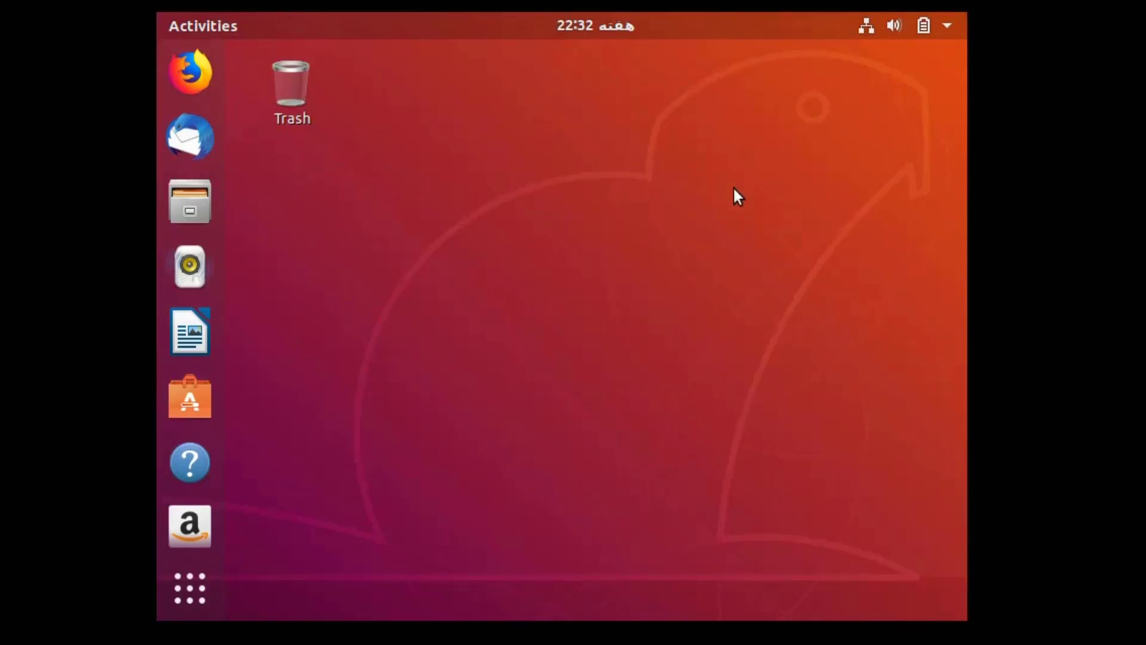